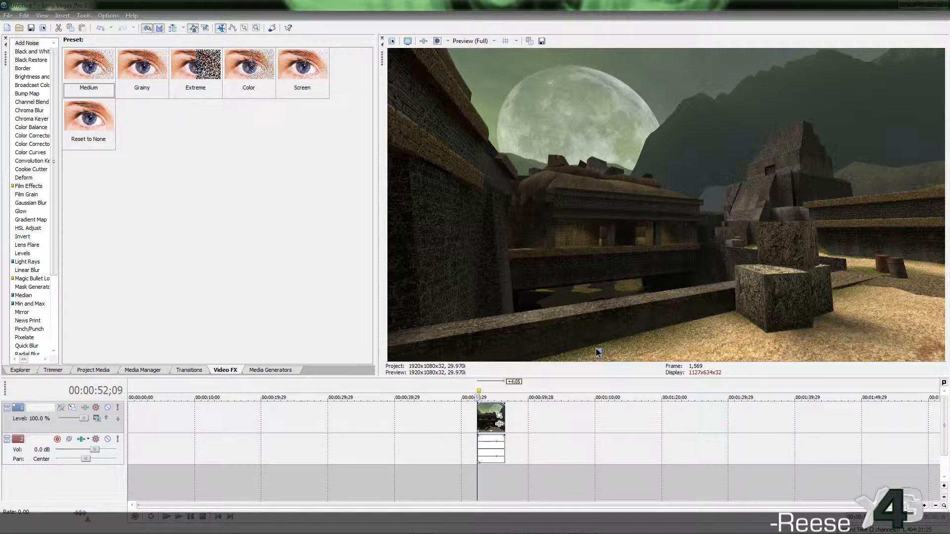
Step: Examine the timeline clip's media properties and resample options in its event properties
right_click(485, 416)
click(499, 410)
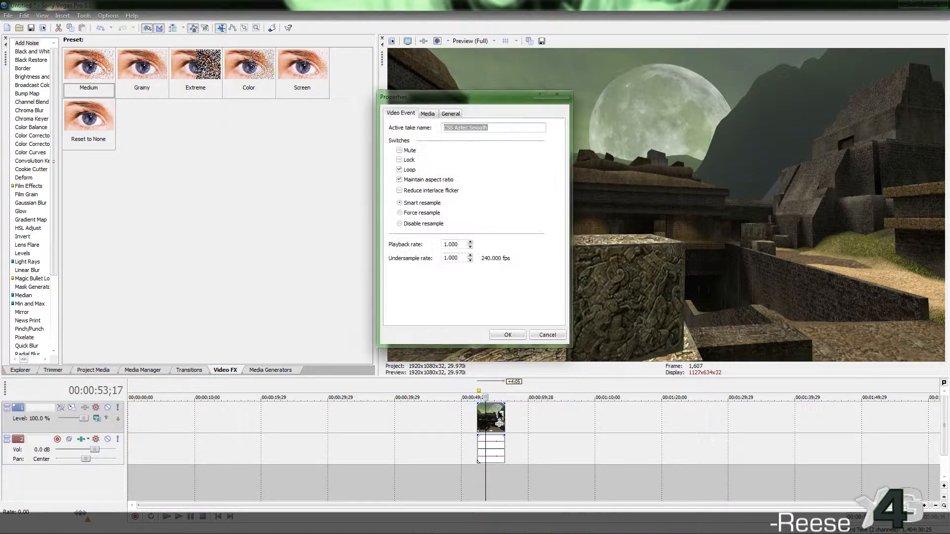
click(427, 113)
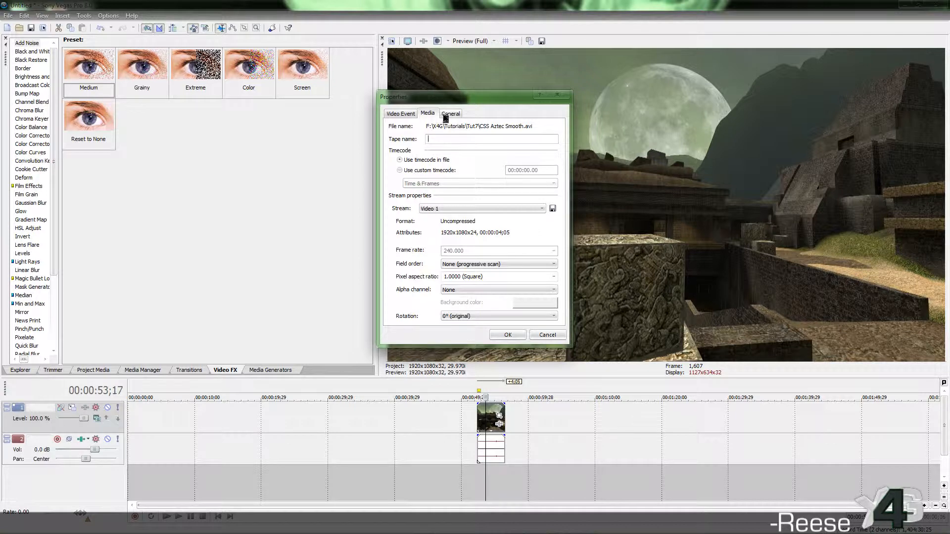
click(405, 116)
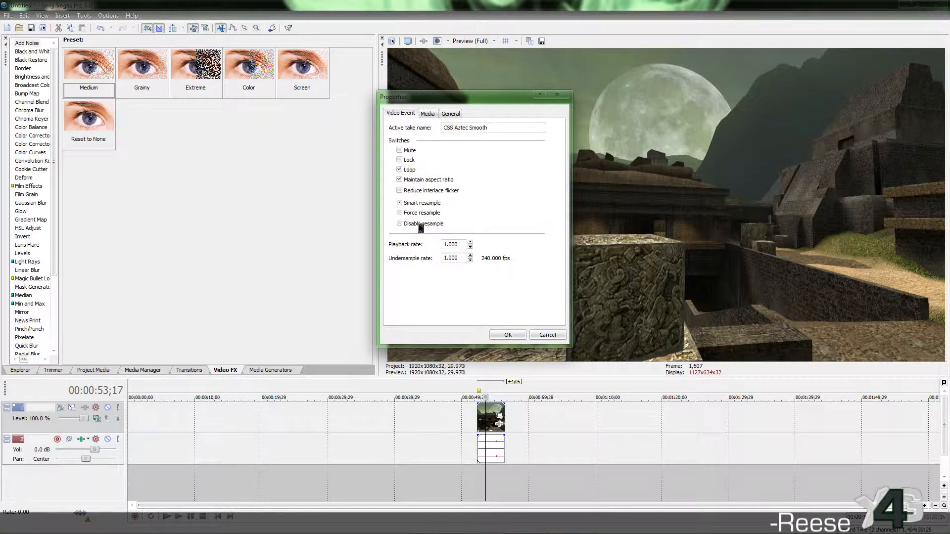
click(501, 338)
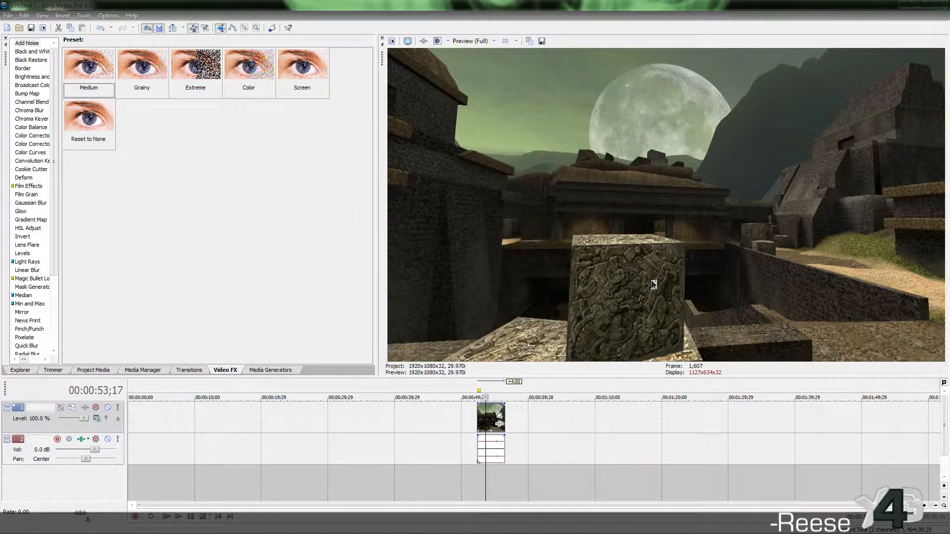
click(477, 412)
click(486, 417)
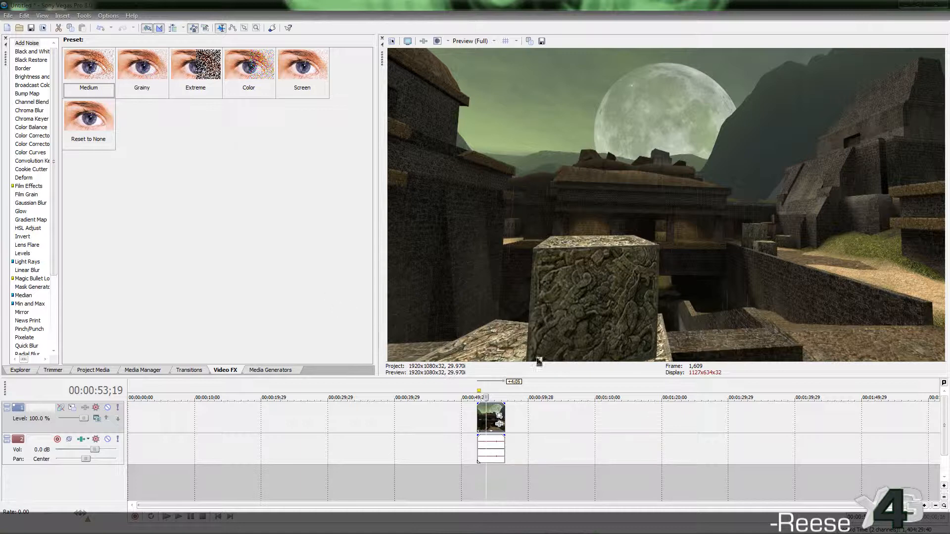
click(8, 15)
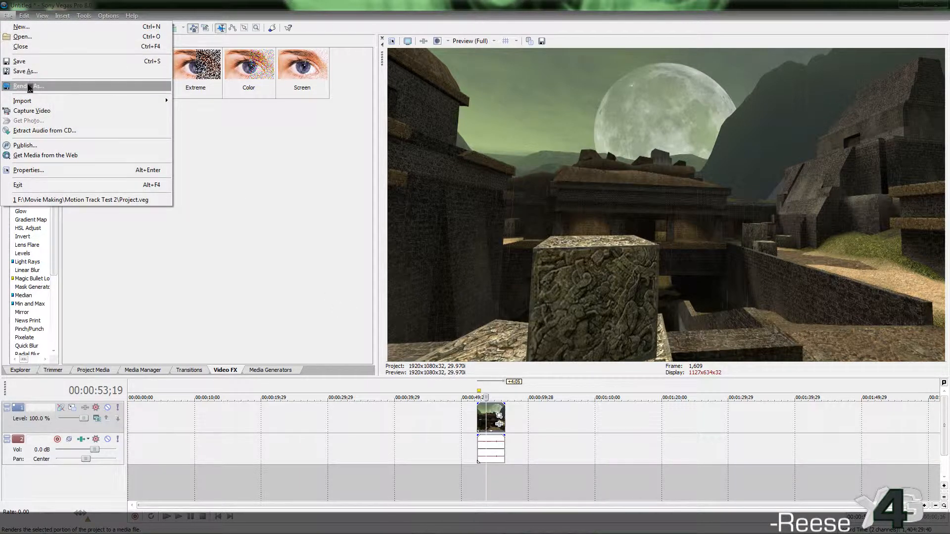
click(29, 87)
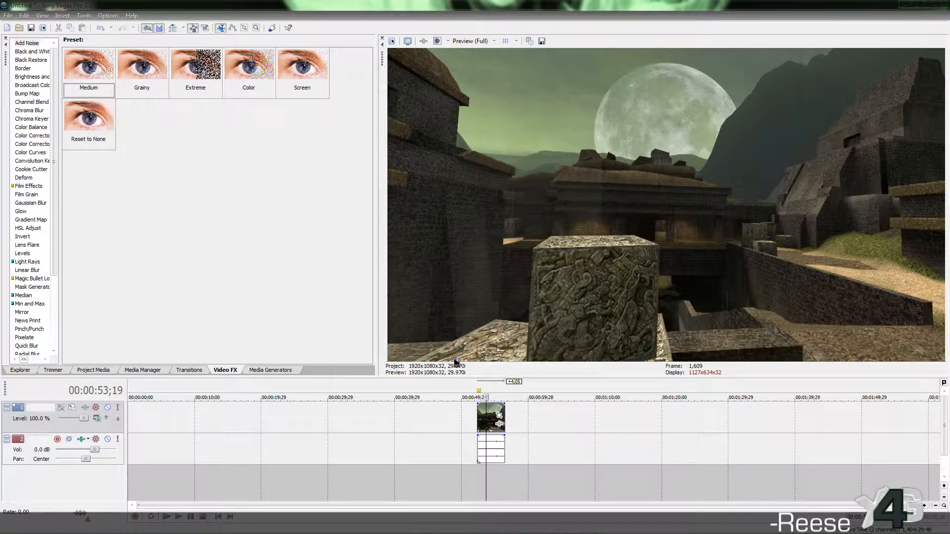
click(589, 265)
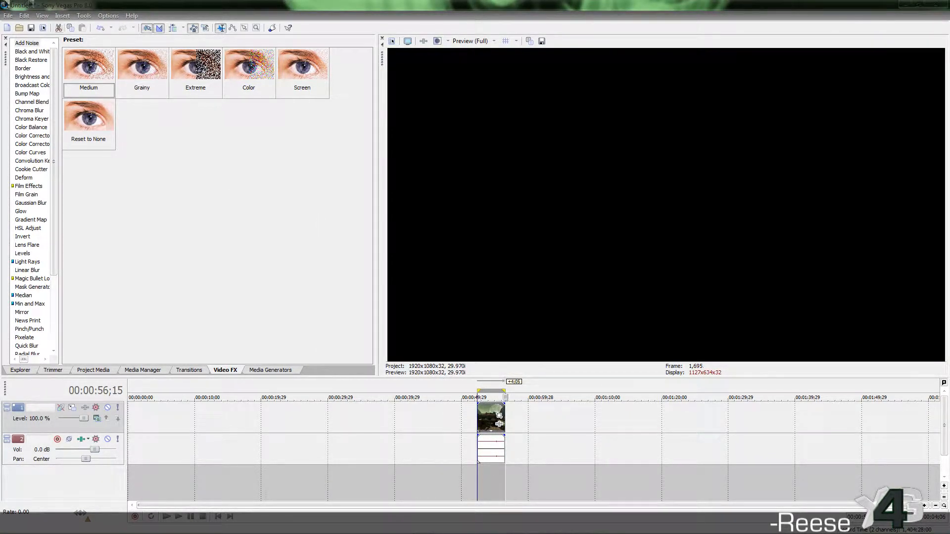
Step: Render the loop region to the Tut7 folder as boujou.avi, uncompressed HD 1080 at 29.970 fps without audio
click(6, 16)
click(29, 86)
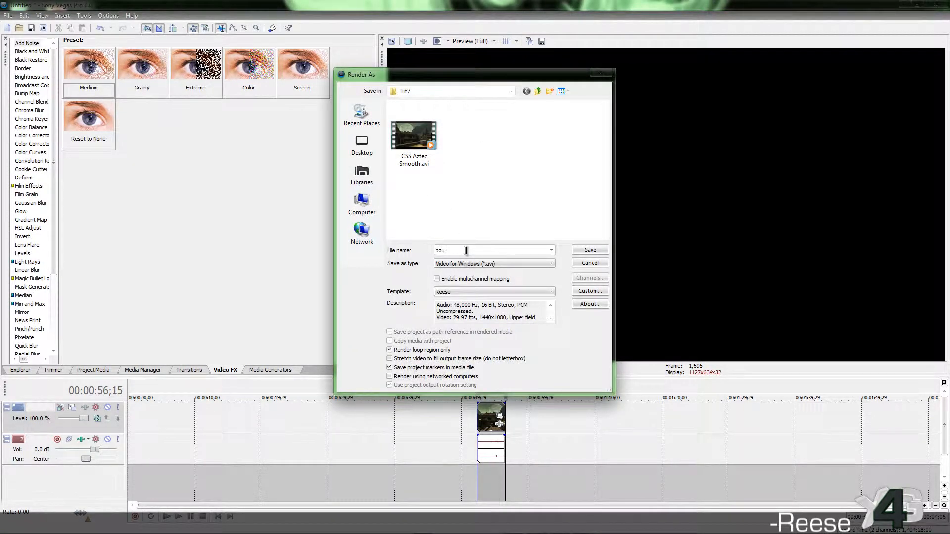
click(590, 291)
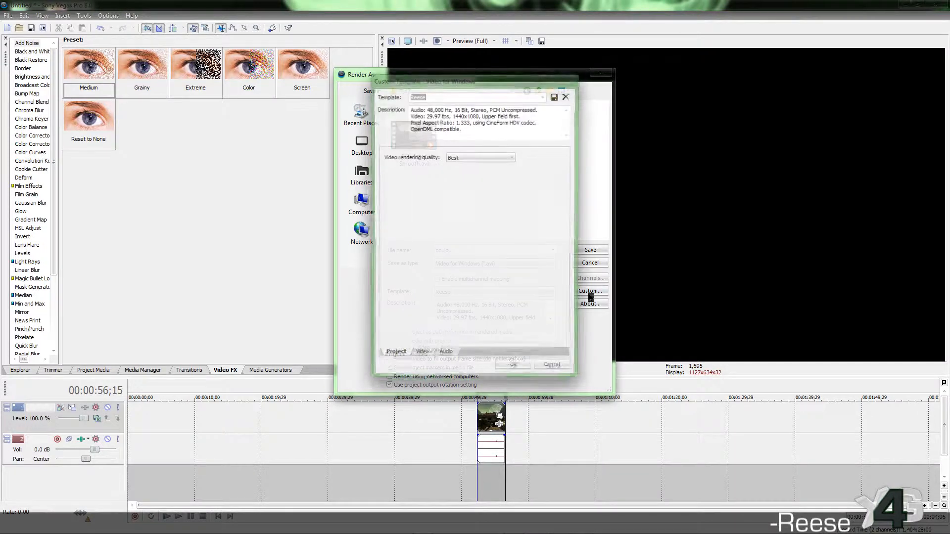
click(422, 357)
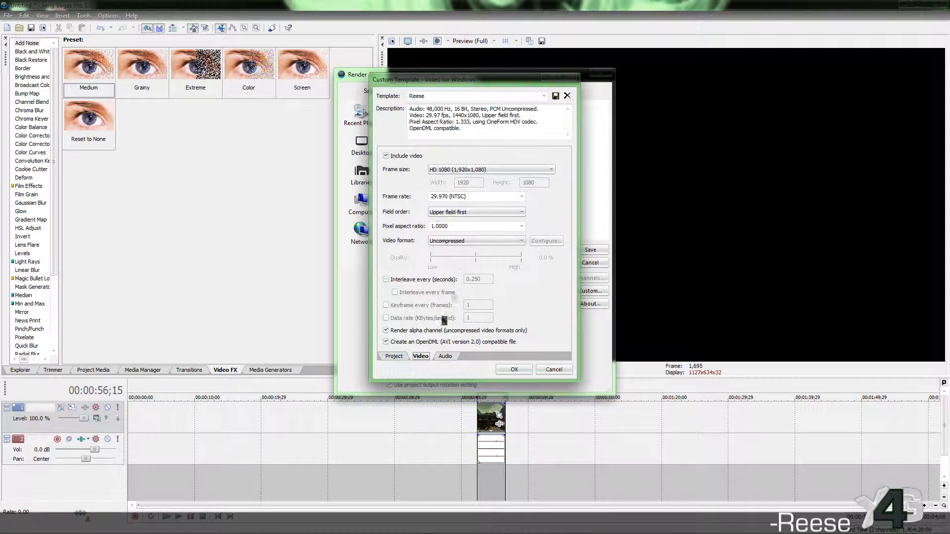
click(446, 356)
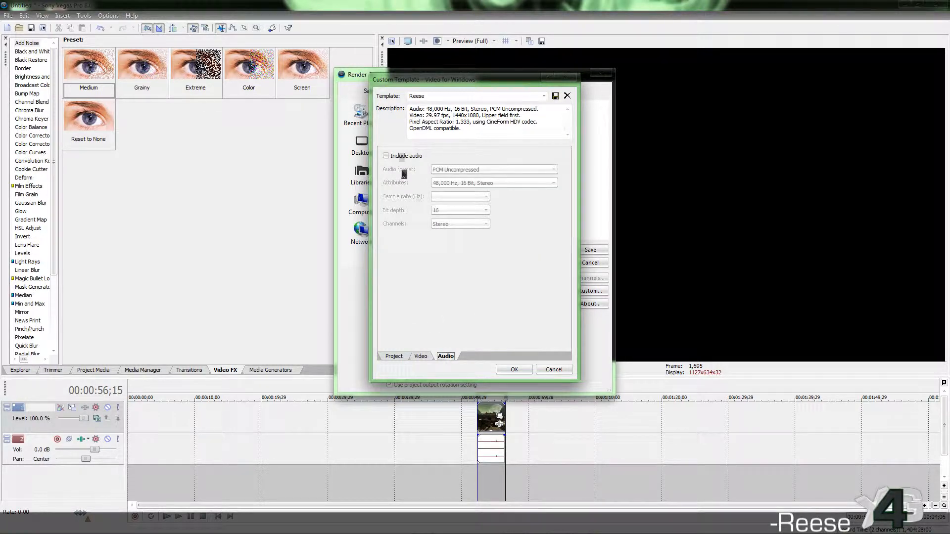
click(426, 356)
click(514, 373)
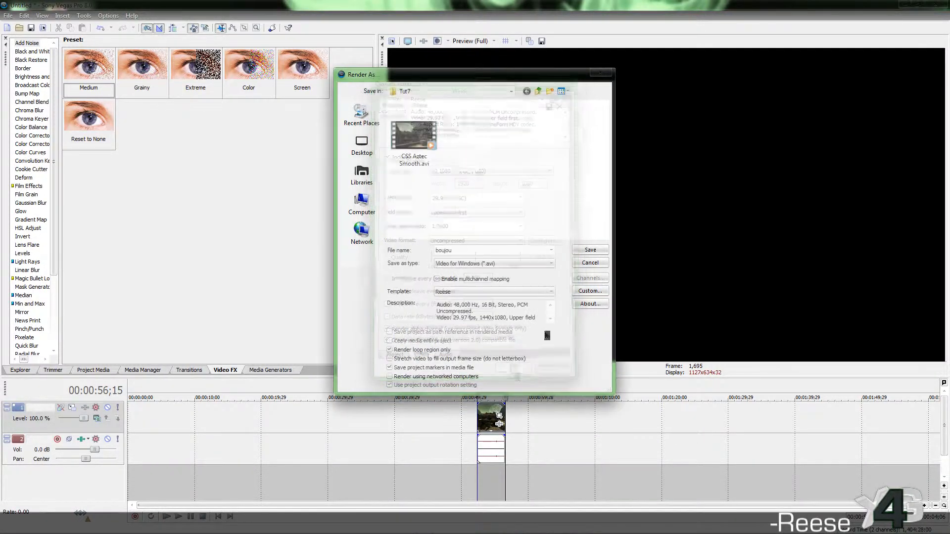
click(590, 250)
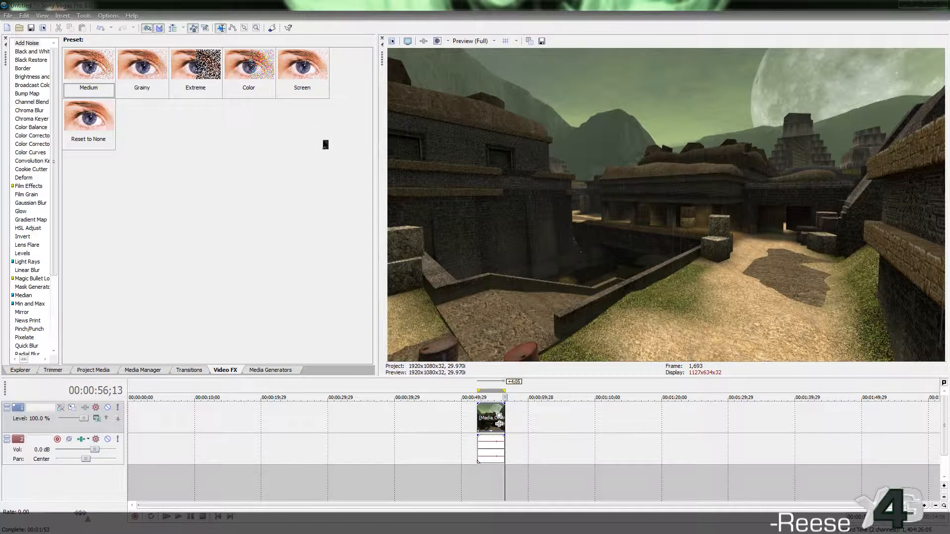
Step: Switch to boujou, import boujou.avi from F:\X4G\Tutorials\Tut7 as a Free Move, non-interlaced sequence, and scrub to frame 39
click(543, 11)
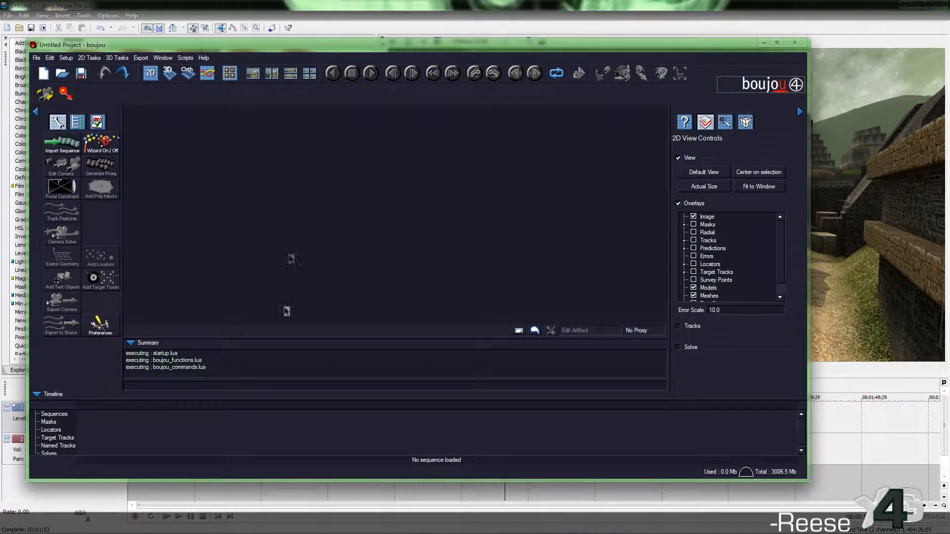
click(63, 143)
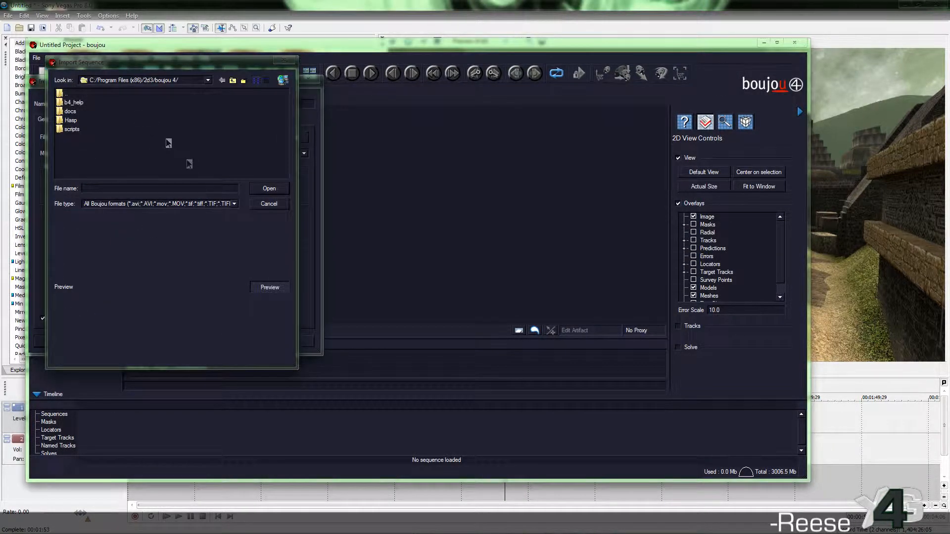
text(F:\X4G\Tutorials\Tut7)
key(Return)
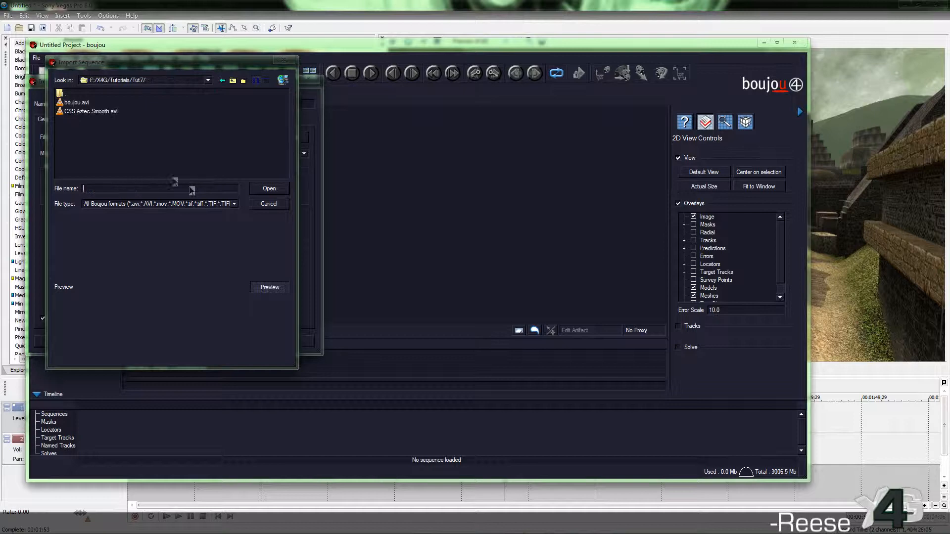
double_click(76, 102)
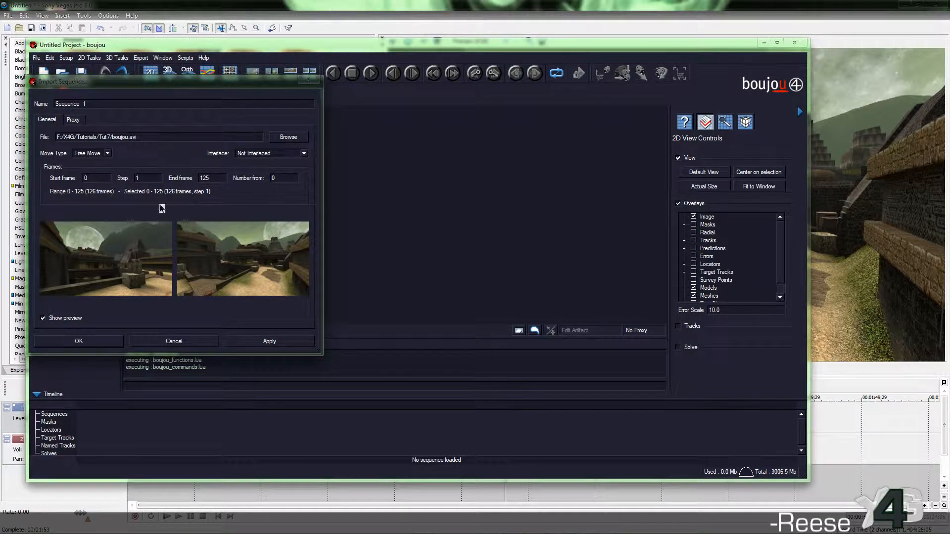
click(273, 346)
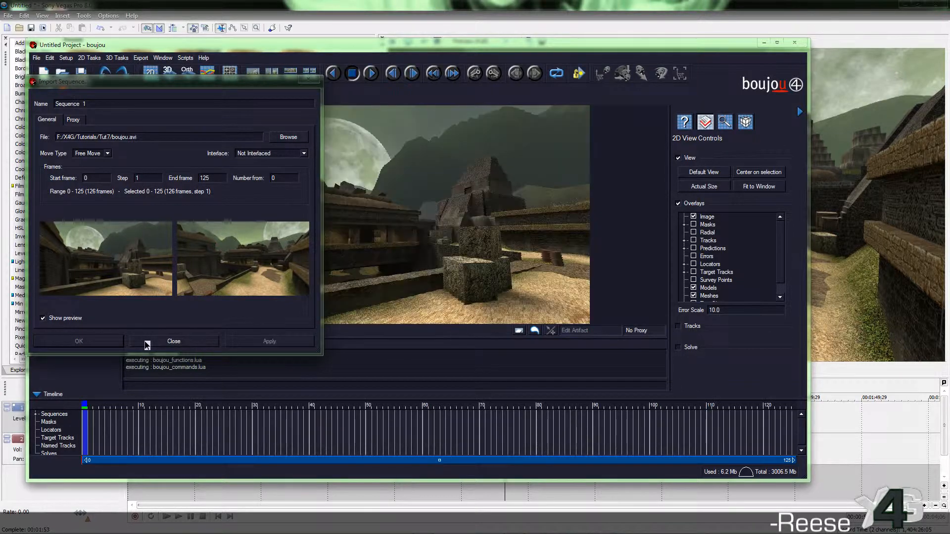
click(119, 341)
drag(88, 409, 306, 407)
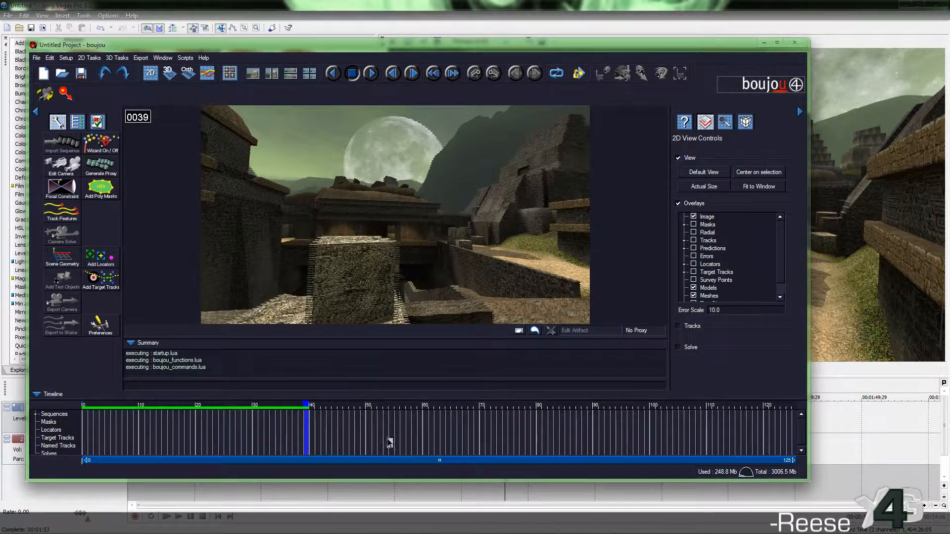
Step: Set the frame rate of Camera 1 to 29.97 and apply it
click(70, 174)
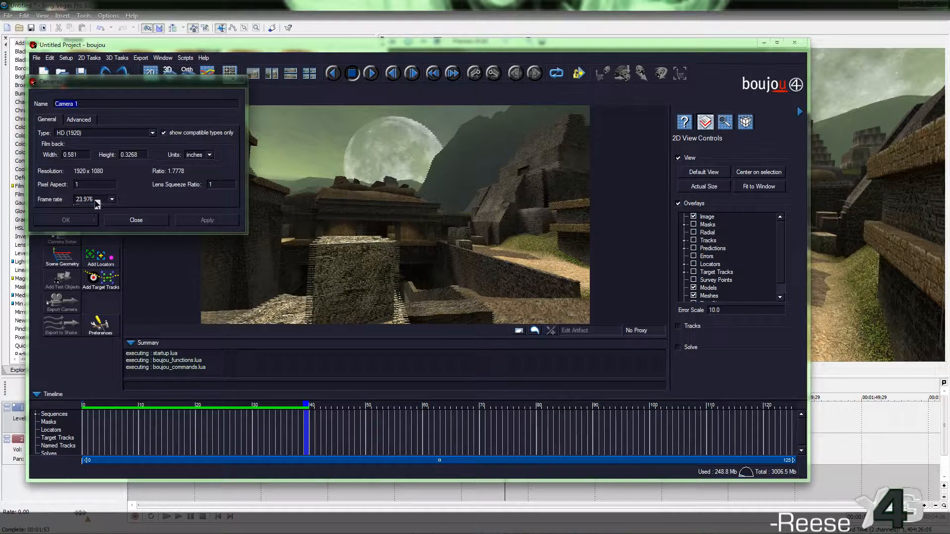
click(96, 201)
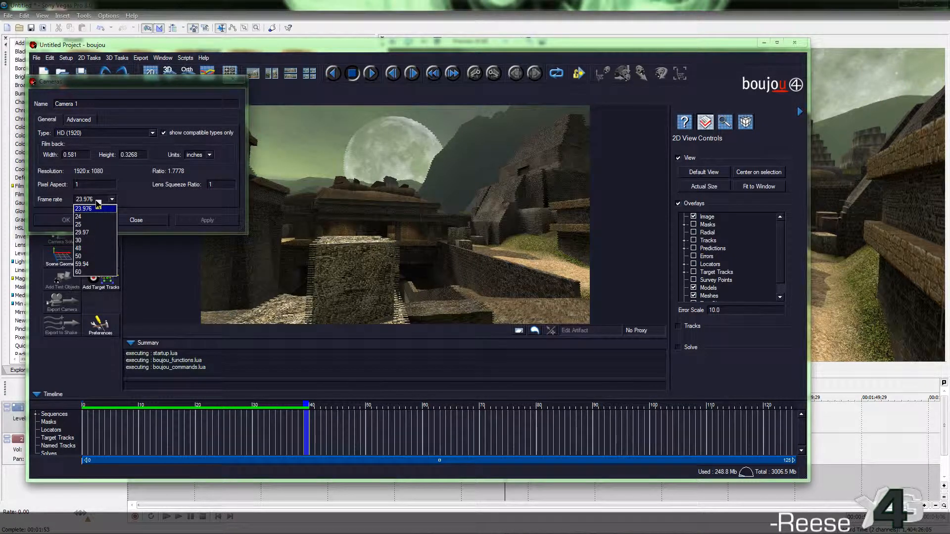
click(94, 233)
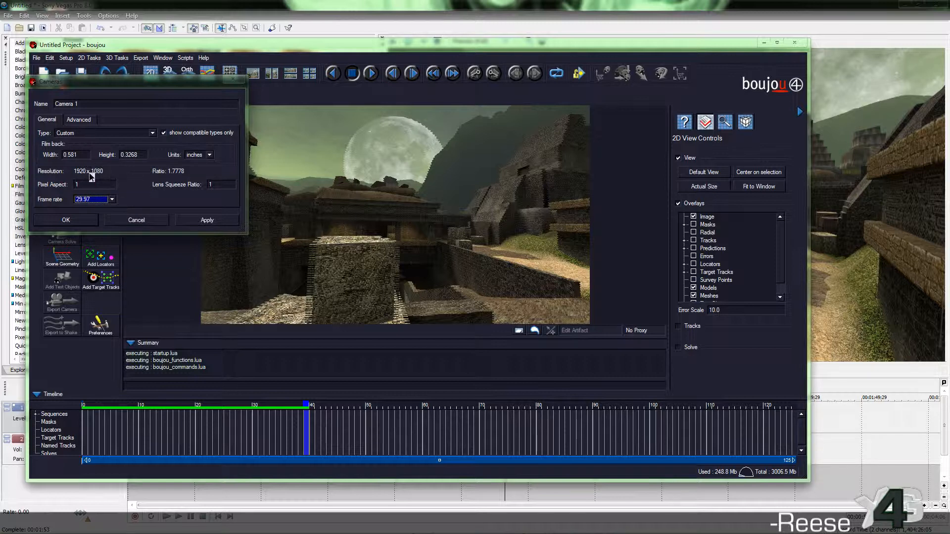
click(208, 221)
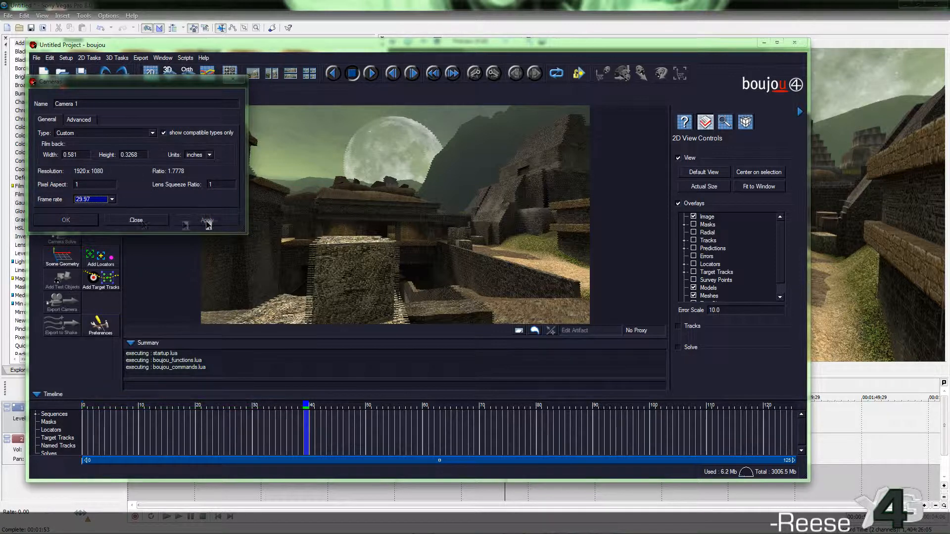
click(137, 221)
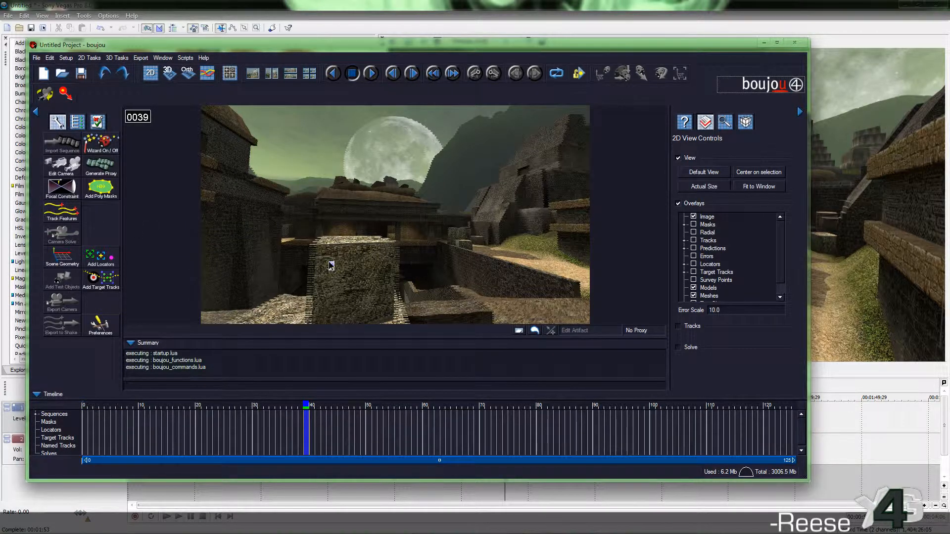
Step: Run feature tracking on all frames with the sensitivity at its minimum, and scrub through the footage to review the tracks
click(61, 217)
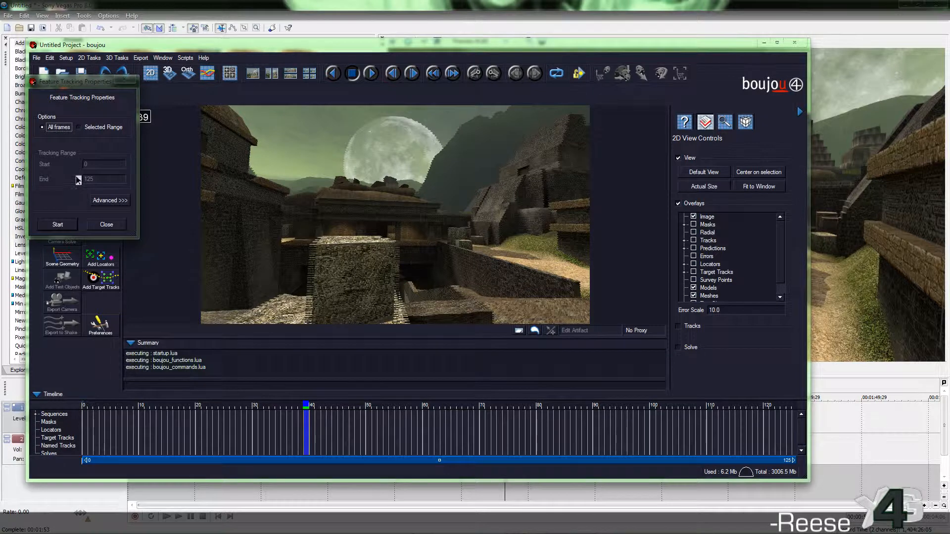
click(105, 204)
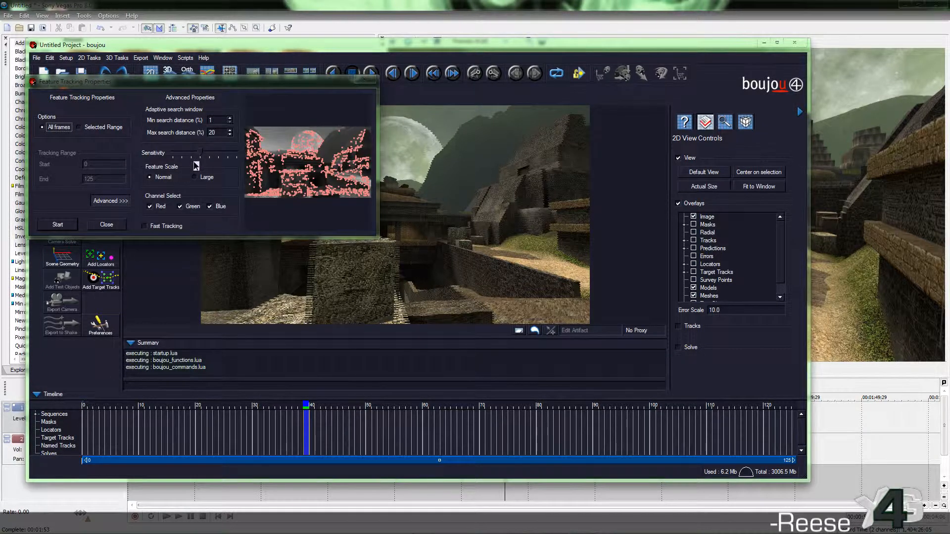
drag(203, 157, 185, 156)
mouse_move(179, 157)
mouse_down()
mouse_move(193, 156)
mouse_move(173, 156)
mouse_up()
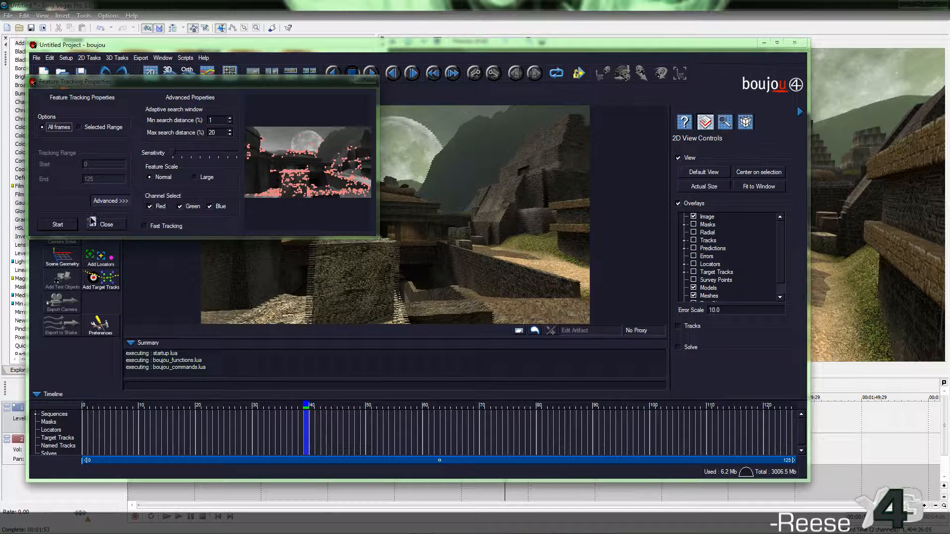
click(57, 225)
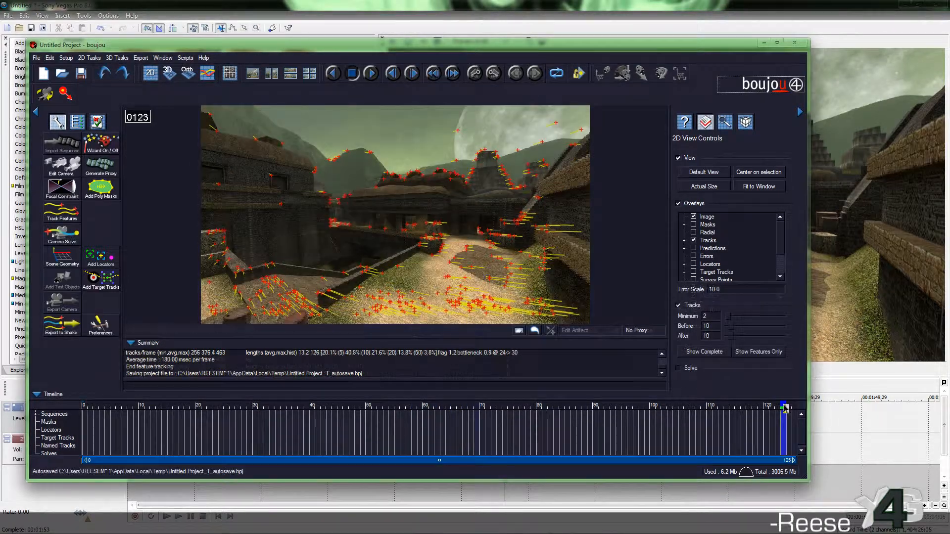
drag(778, 416, 562, 423)
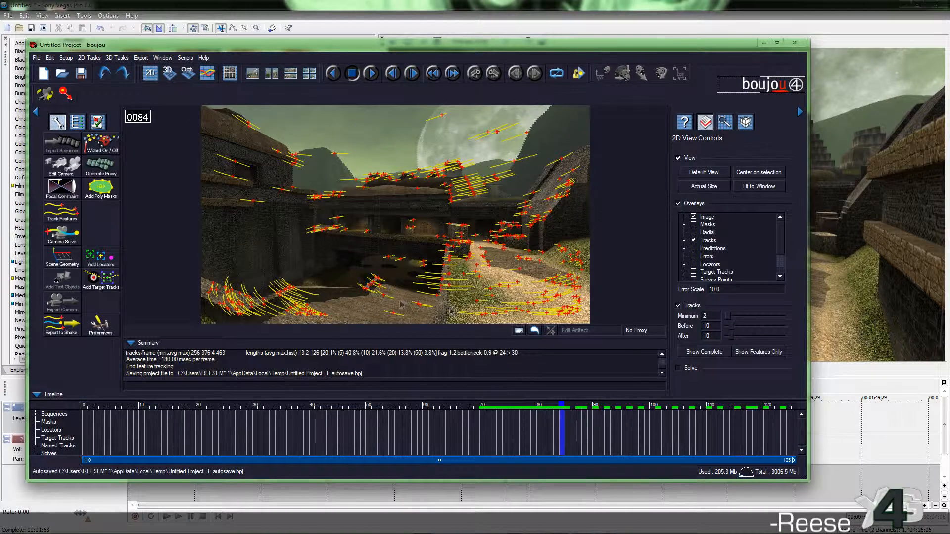
mouse_move(569, 412)
mouse_down()
mouse_move(479, 414)
mouse_move(695, 416)
mouse_move(501, 415)
mouse_move(573, 416)
mouse_up()
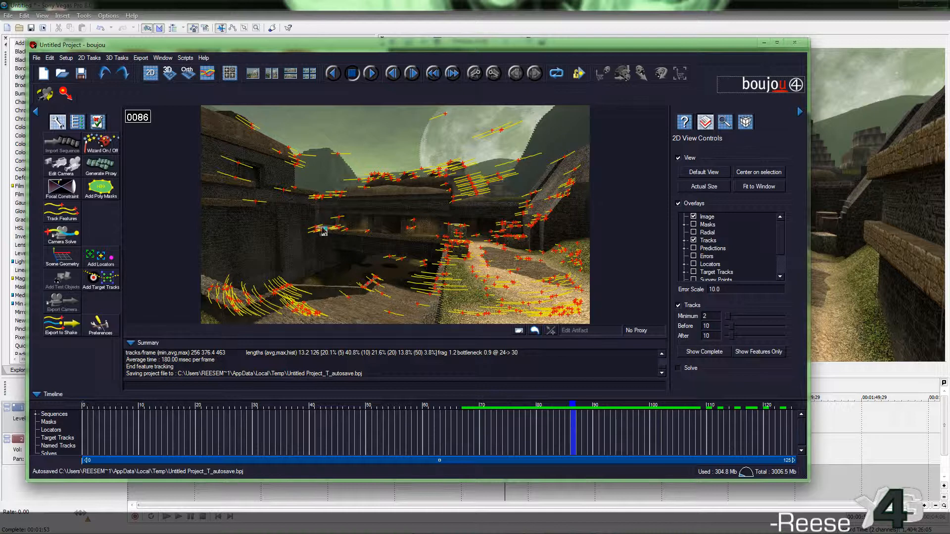
Step: Run a camera solve on all frames without extra refinement, and scrub the footage to check the solved points
click(72, 240)
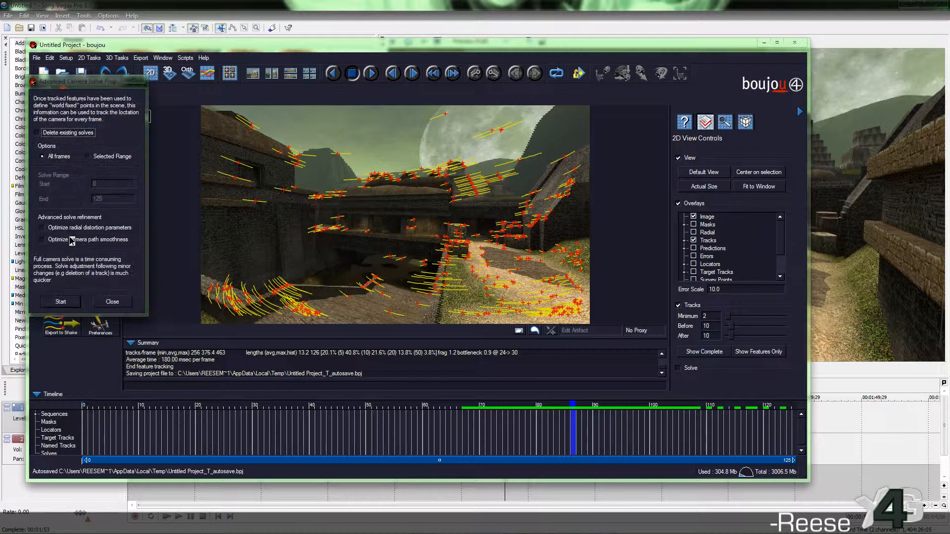
click(71, 302)
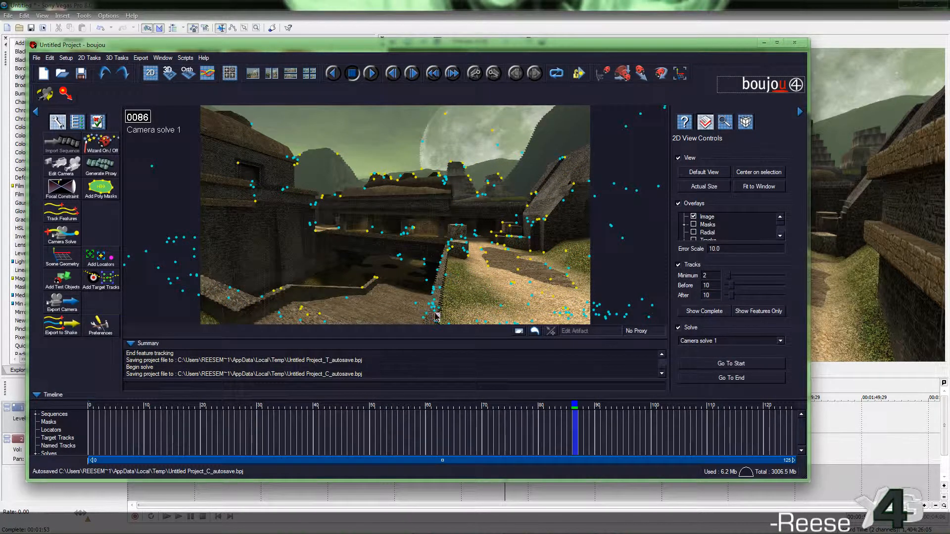
drag(575, 406, 611, 408)
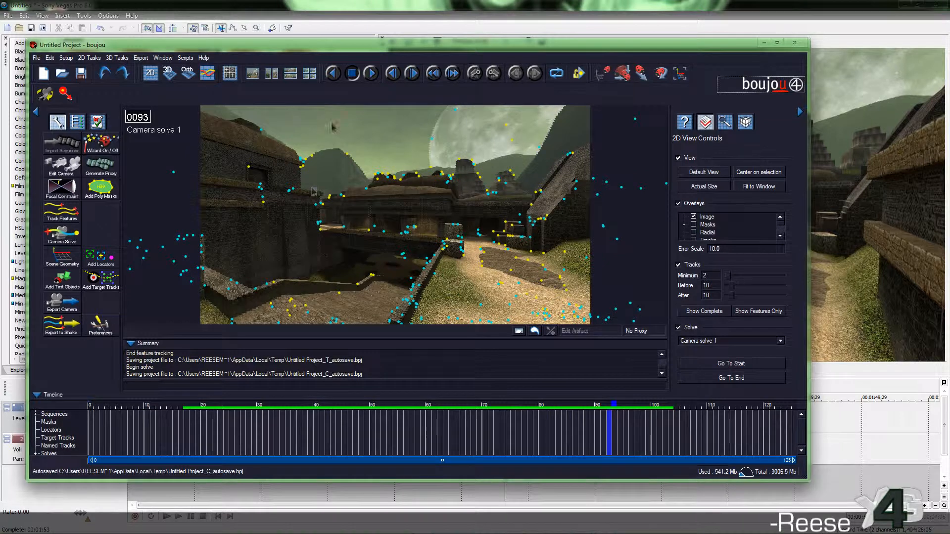
Step: Export Camera solve 1 in Cinema 4D (*.c4d) format to F:\X4G\Tutorials\Tut7 with the file name solve
click(62, 303)
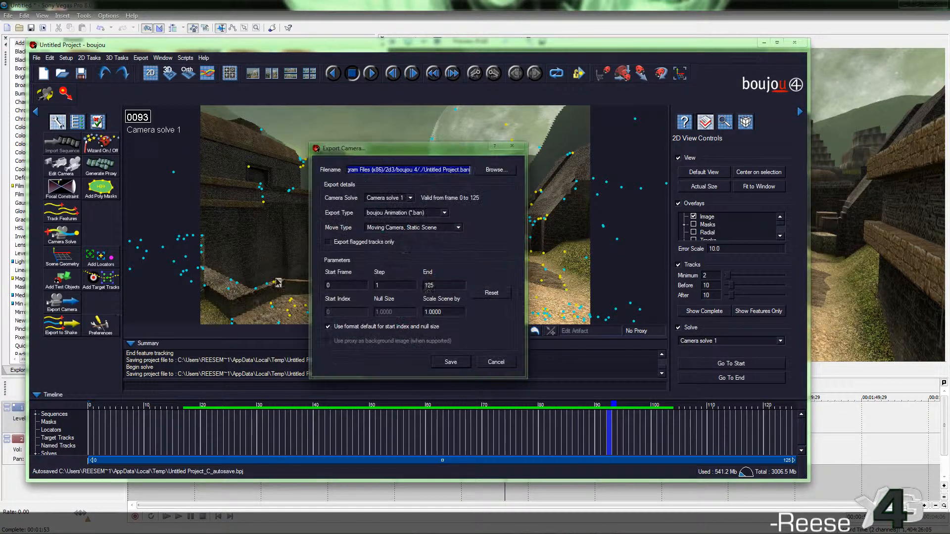
click(415, 214)
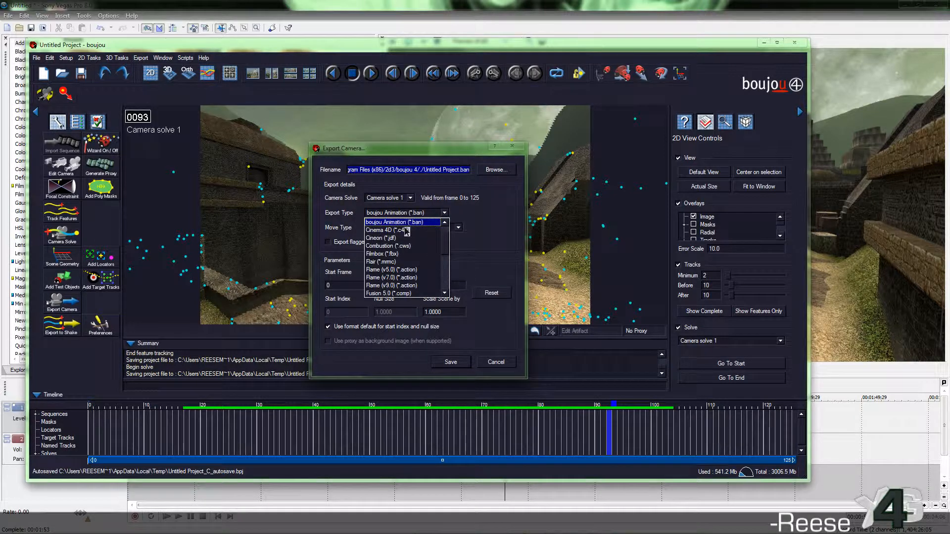
click(406, 234)
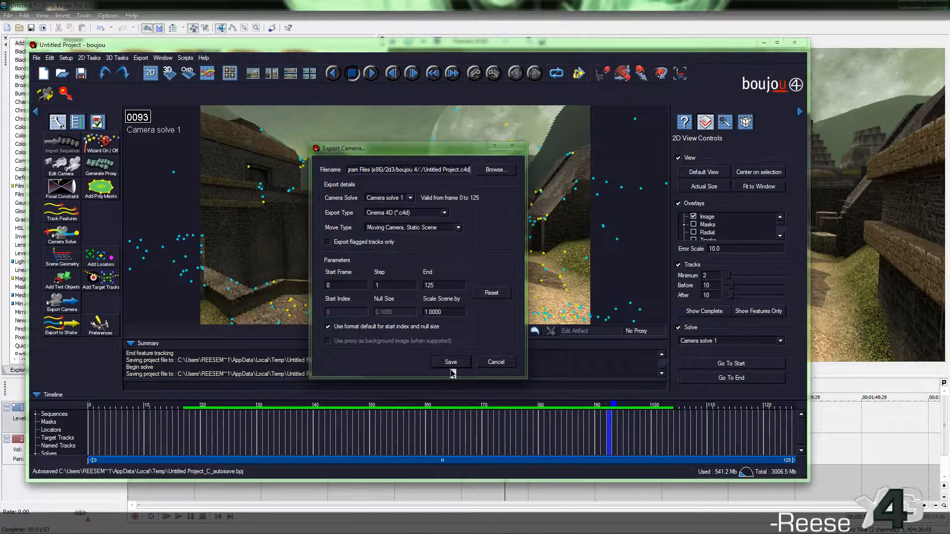
click(497, 170)
text(F:\X4G\Tutorials\Tut7)
drag(440, 372, 355, 370)
text(s)
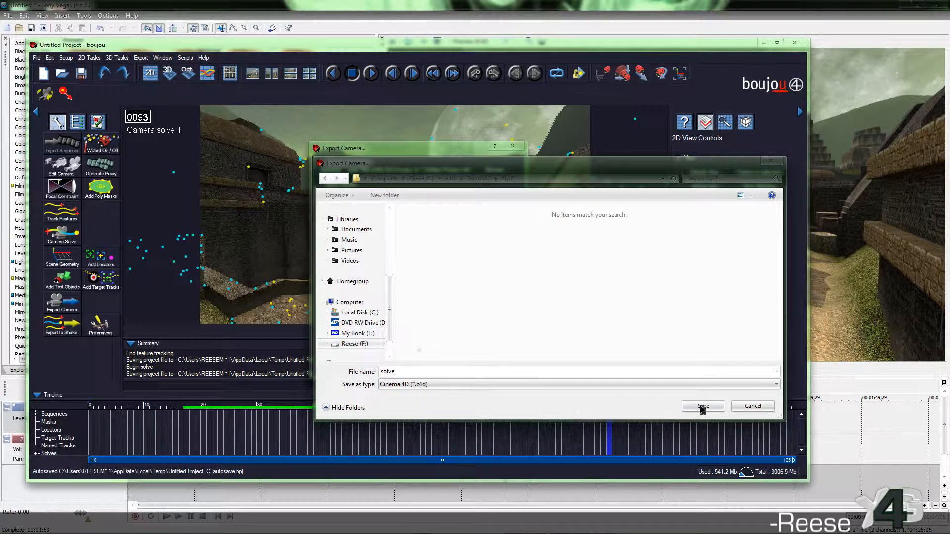
click(703, 406)
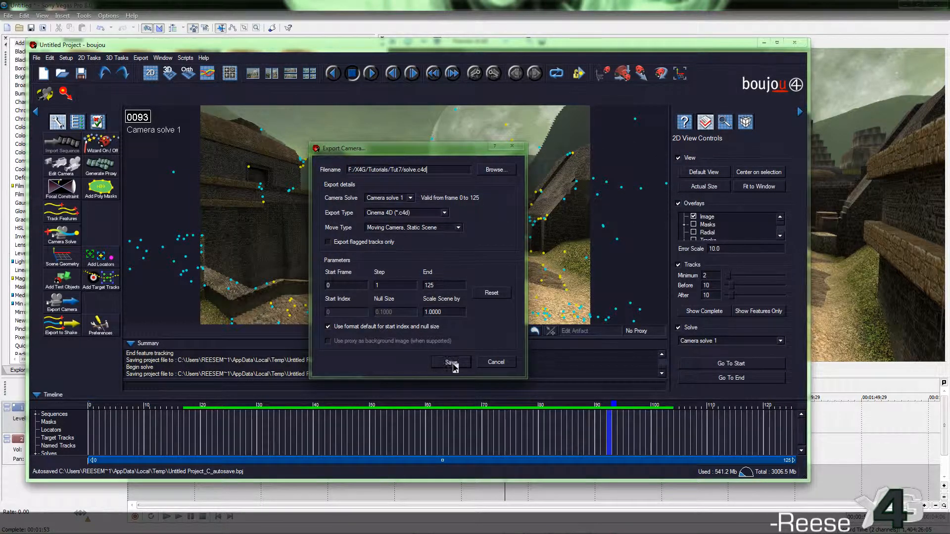
click(452, 364)
Step: Launch Cinema 4D and close boujou, dismissing its prompt about the untitled project
mouse_move(584, 15)
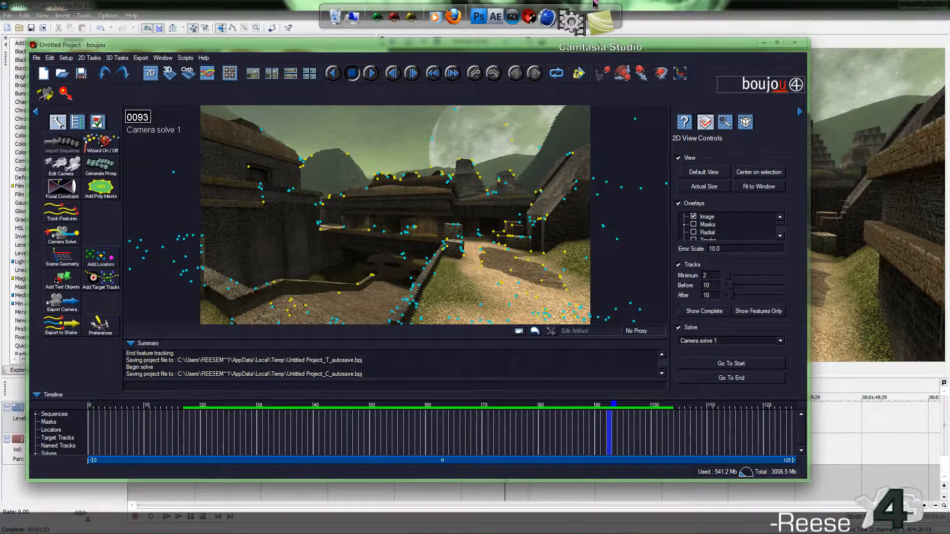
click(563, 19)
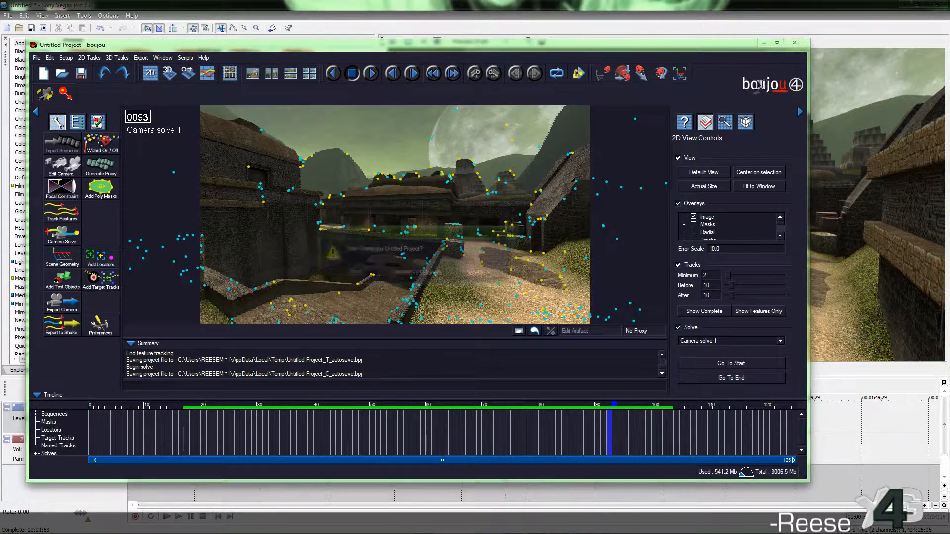
click(796, 42)
click(428, 275)
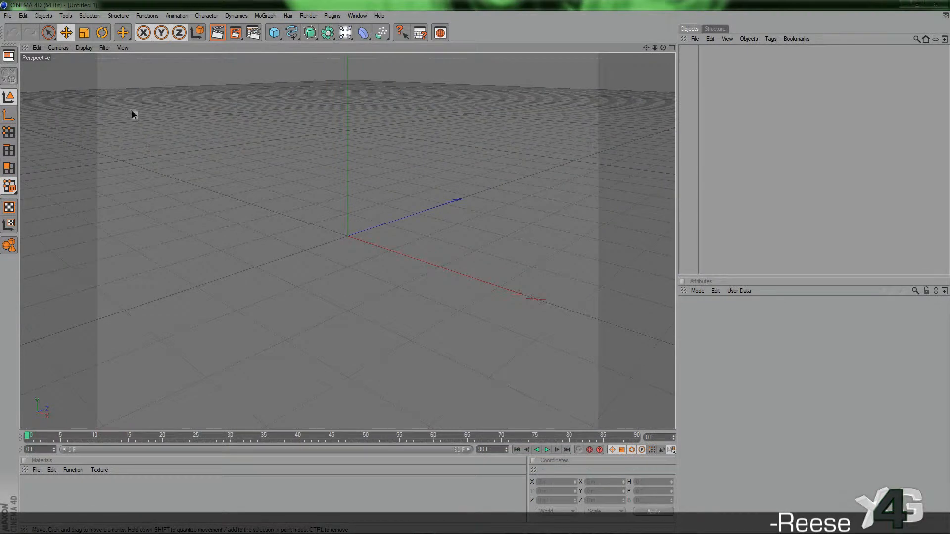
Step: Open solve.c4d from the Tut7 folder, accepting the default LightWave 3D import settings
click(7, 15)
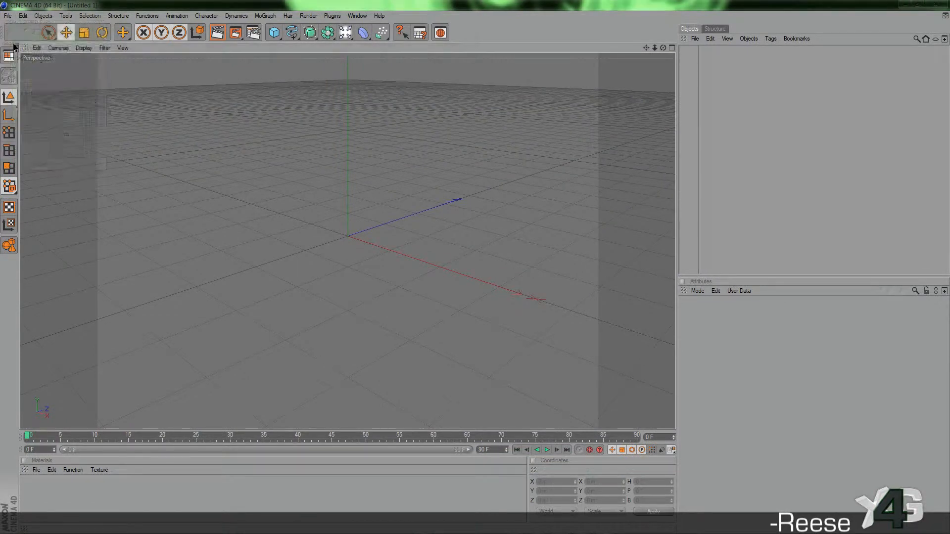
click(21, 39)
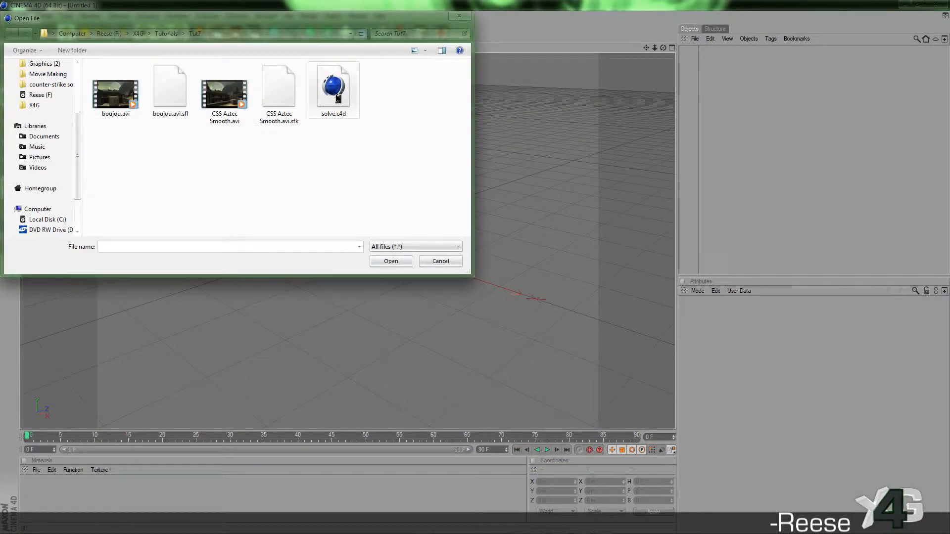
double_click(338, 99)
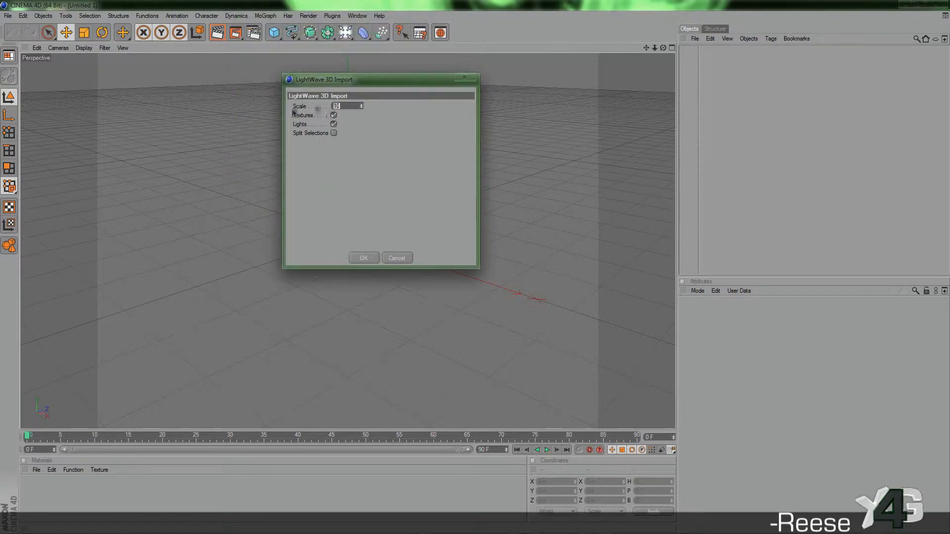
click(366, 258)
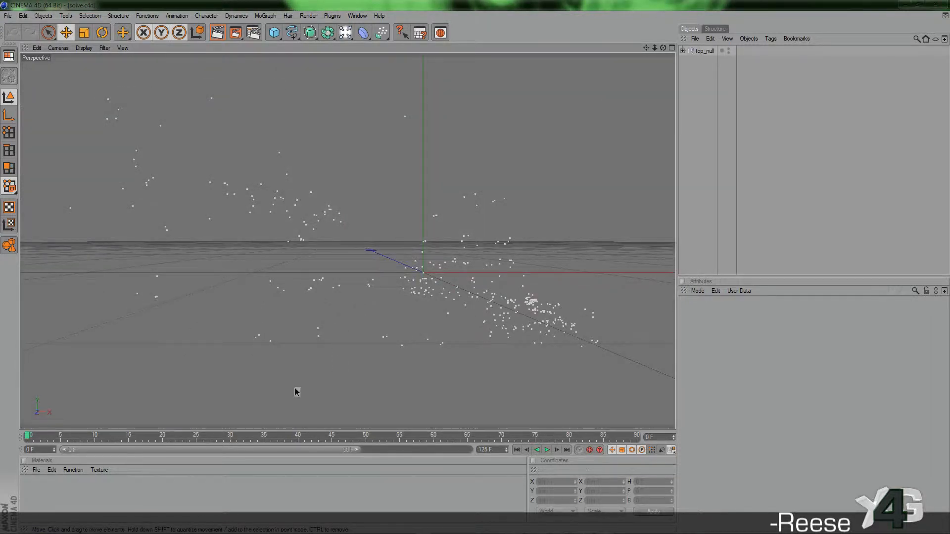
Step: Extend the visible timeline range to frame 125 and scrub the camera motion, stopping at frame 60
drag(28, 436, 460, 438)
drag(360, 450, 469, 450)
drag(340, 438, 320, 437)
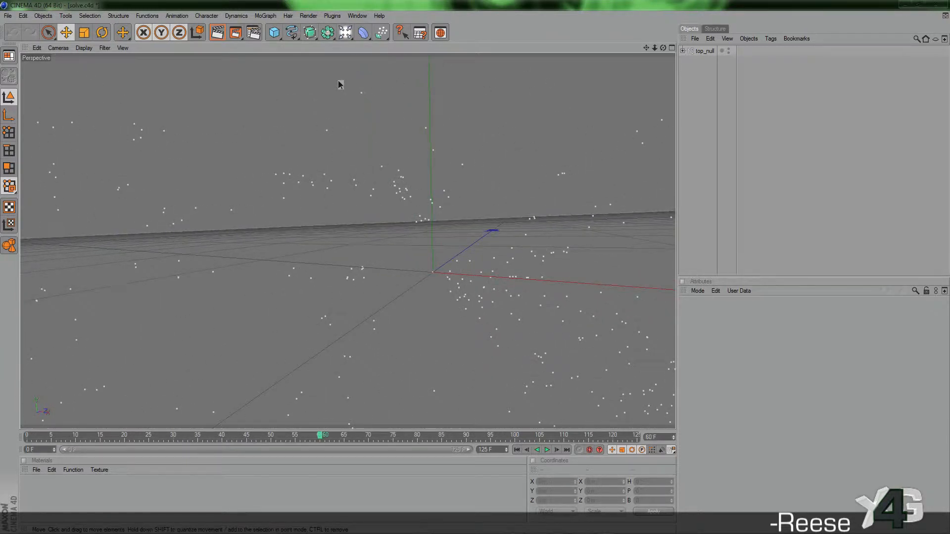
Step: Add a Background object, try a new blank material on it, and remove that material
drag(346, 36, 381, 112)
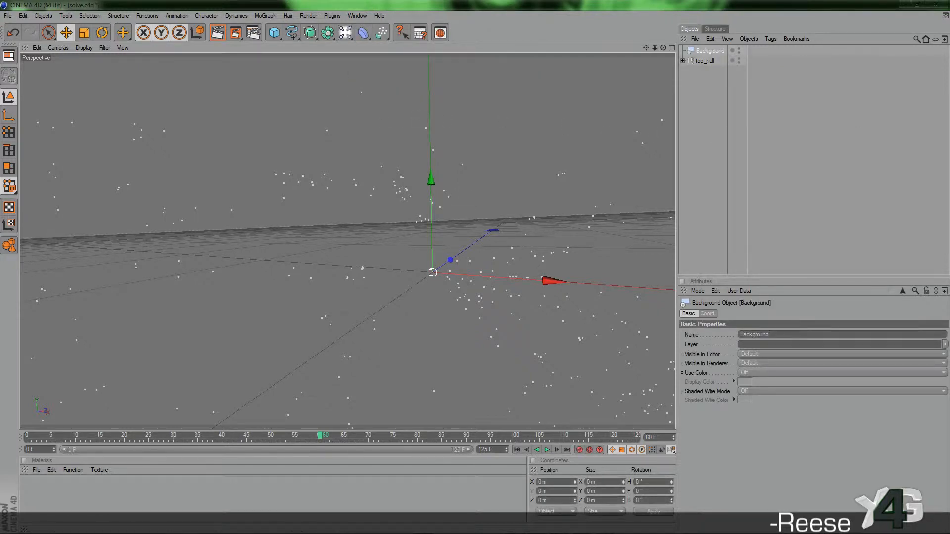
drag(949, 94, 396, 58)
drag(459, 139, 237, 409)
drag(170, 487, 170, 487)
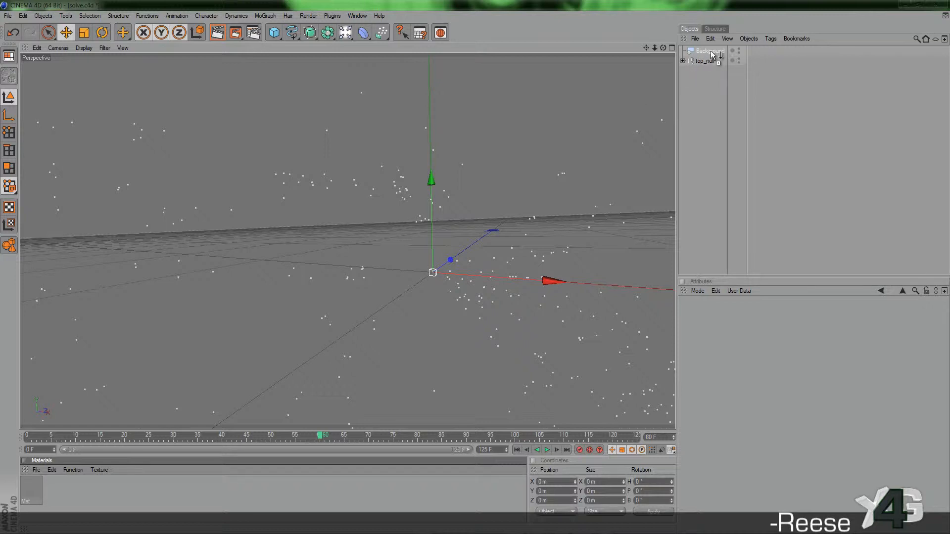
drag(713, 52, 713, 55)
double_click(755, 50)
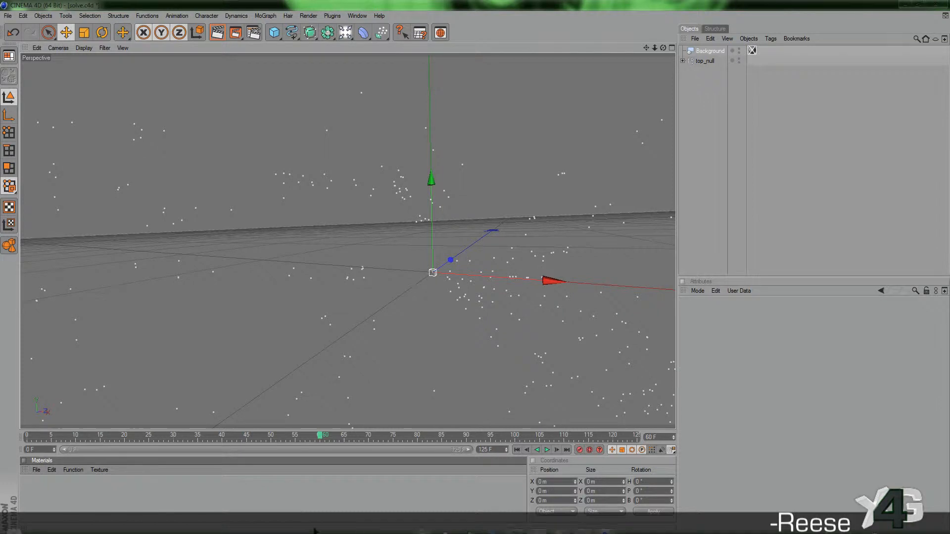
Step: Create a material from boujou.avi, apply it to the Background, remove the empty texture tag, and scrub to frame 66 to check alignment
click(425, 528)
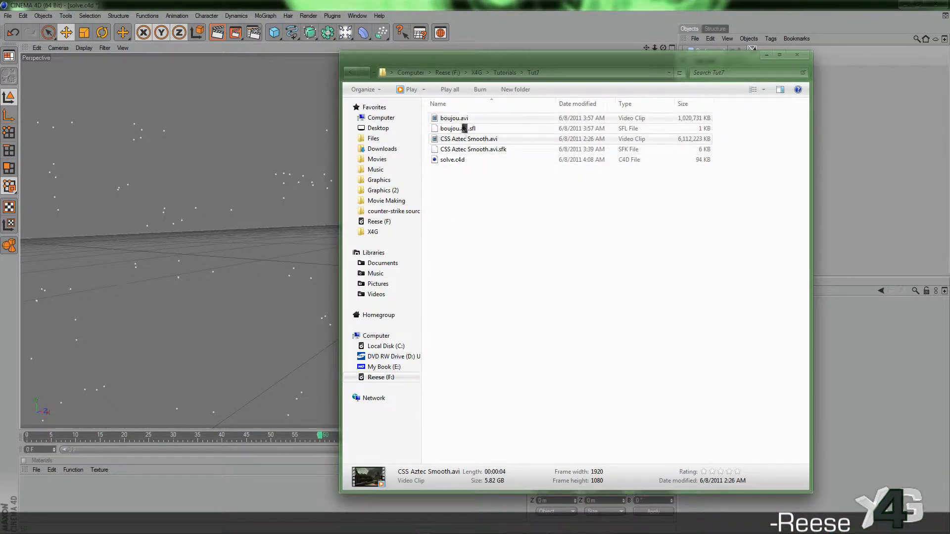
drag(456, 122, 170, 445)
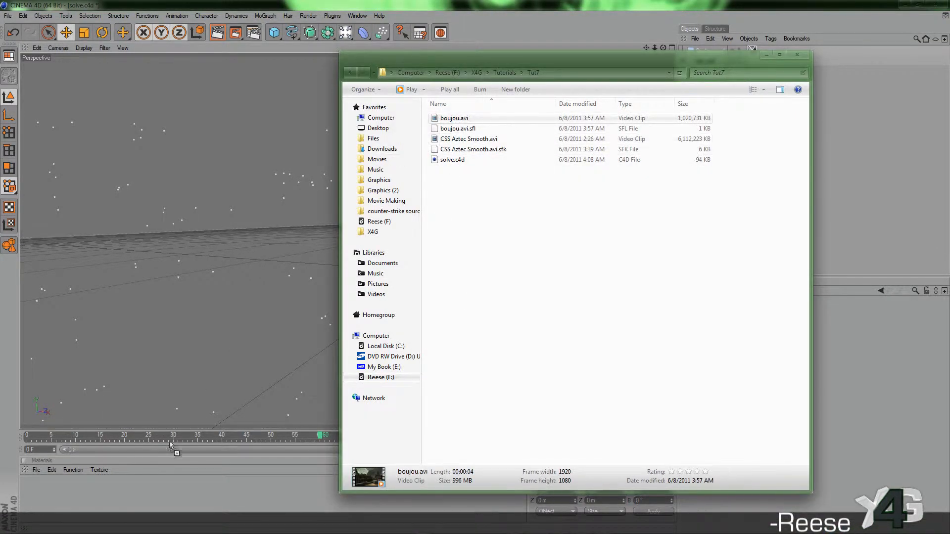
drag(90, 499, 90, 499)
click(90, 499)
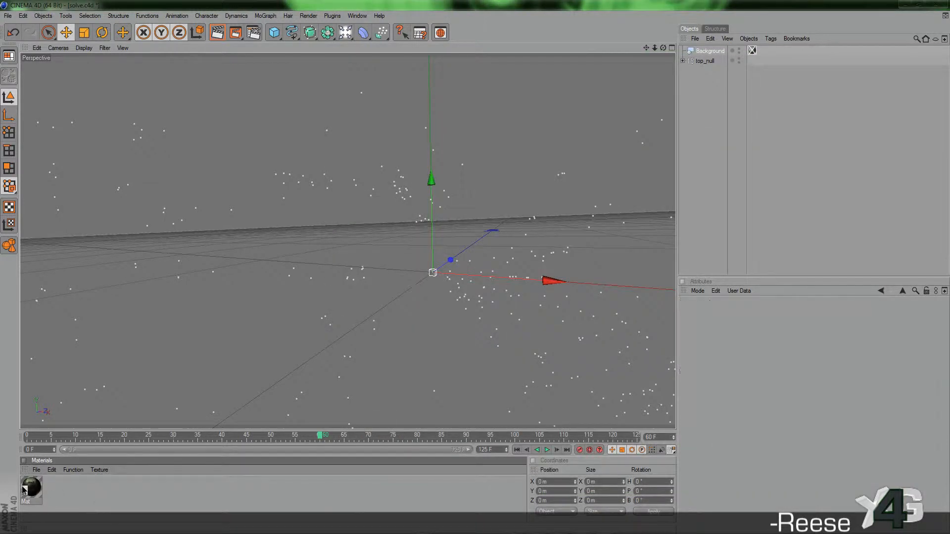
drag(718, 52, 764, 51)
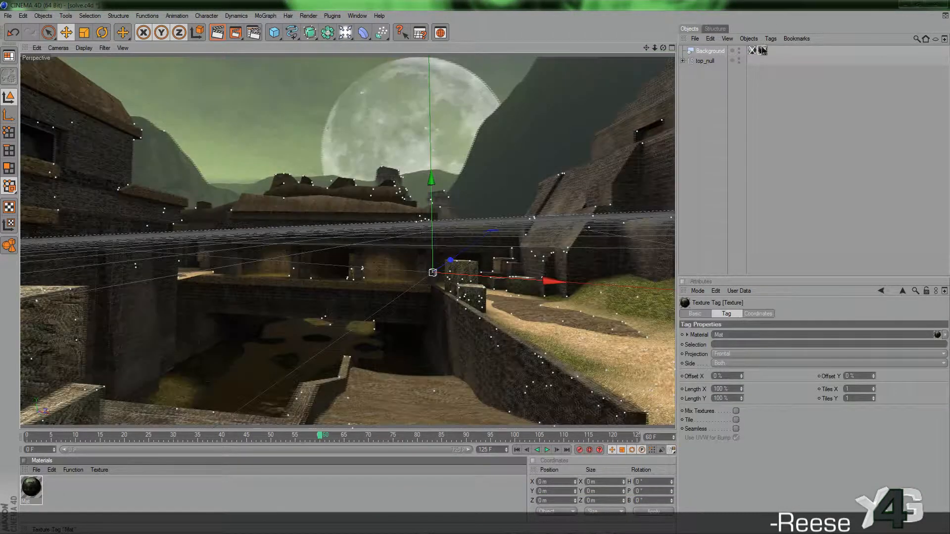
click(433, 331)
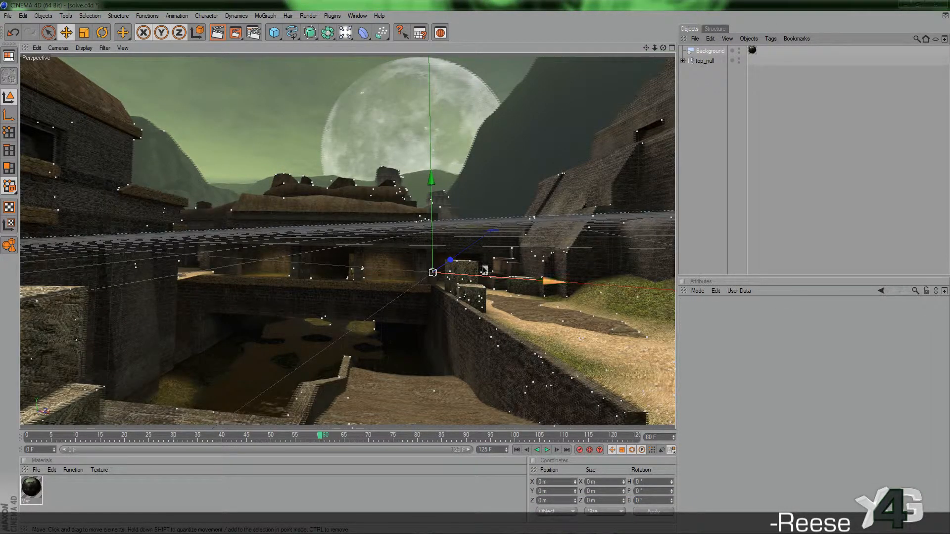
mouse_move(45, 437)
mouse_down()
mouse_move(343, 427)
mouse_move(475, 437)
mouse_move(349, 437)
mouse_up()
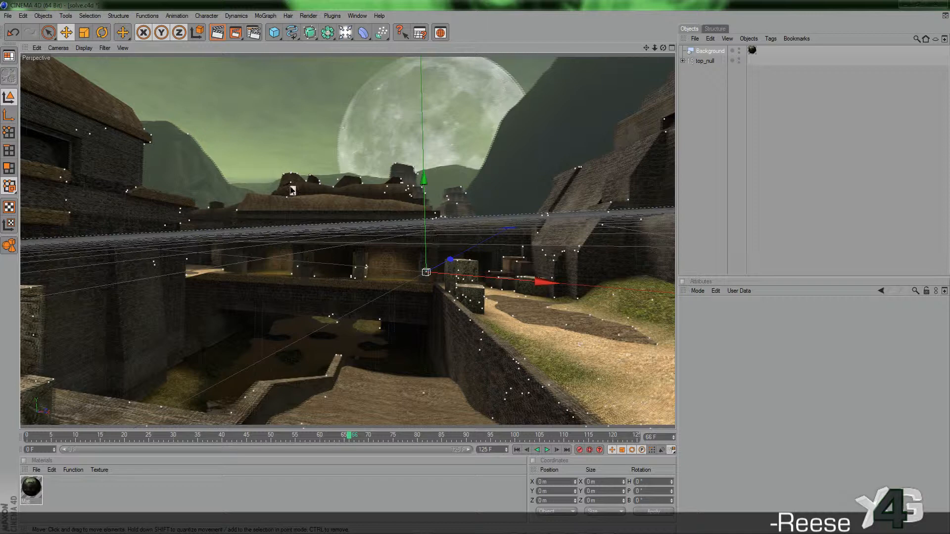
Step: Add a test cube scaled to about 85.7 m and place it over the footage at about X -214 m, Z 199 m
click(312, 35)
drag(275, 33, 292, 42)
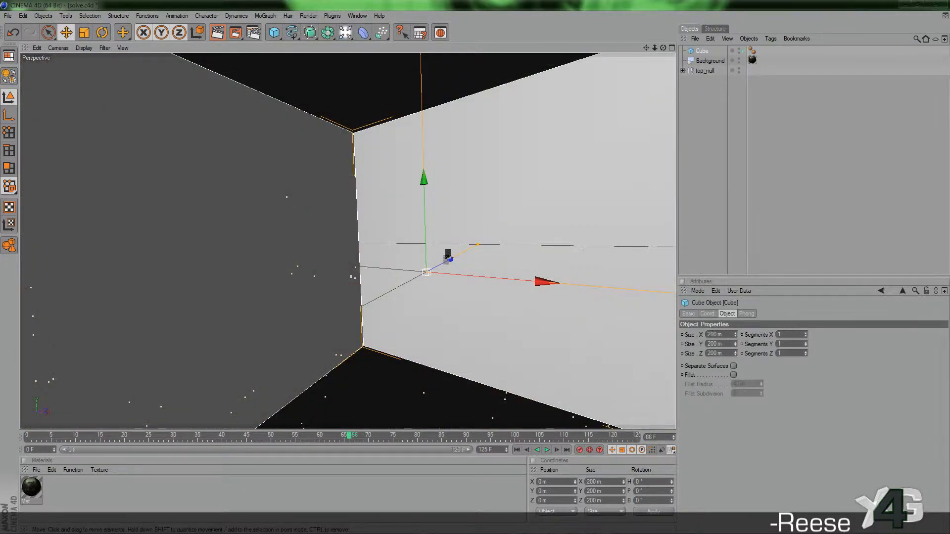
drag(443, 262, 545, 206)
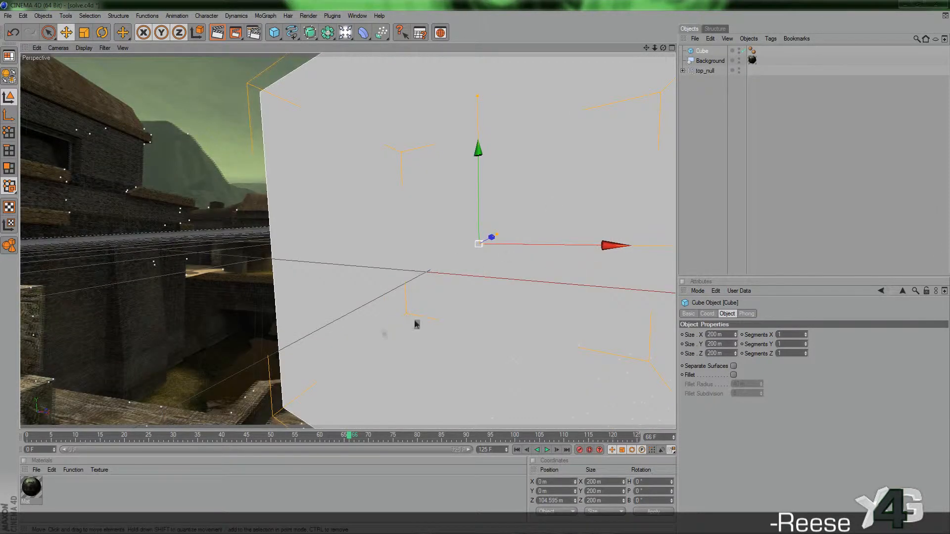
drag(539, 245, 480, 271)
key(t)
key(e)
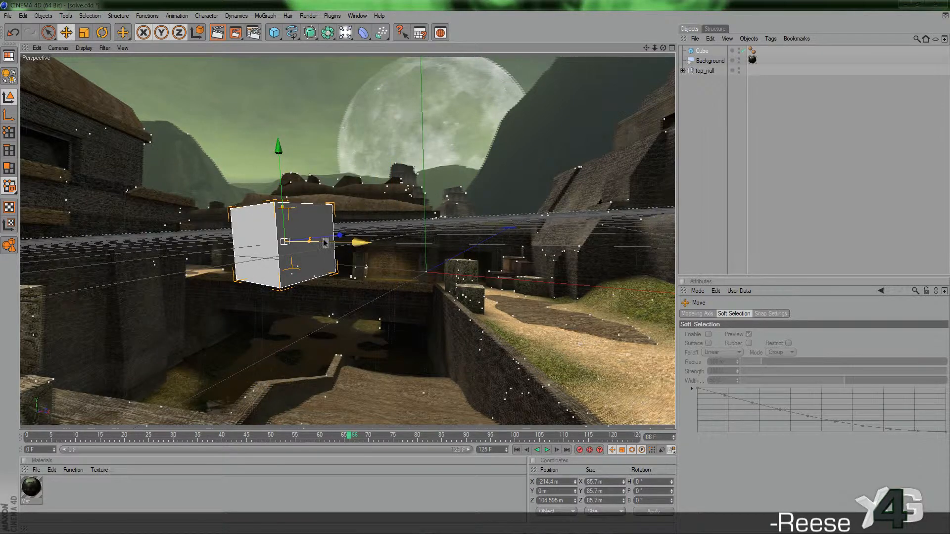
drag(329, 240, 382, 240)
Step: Scrub to frame 62 to check how the test cube follows the footage, and delete the cube
drag(350, 437, 329, 438)
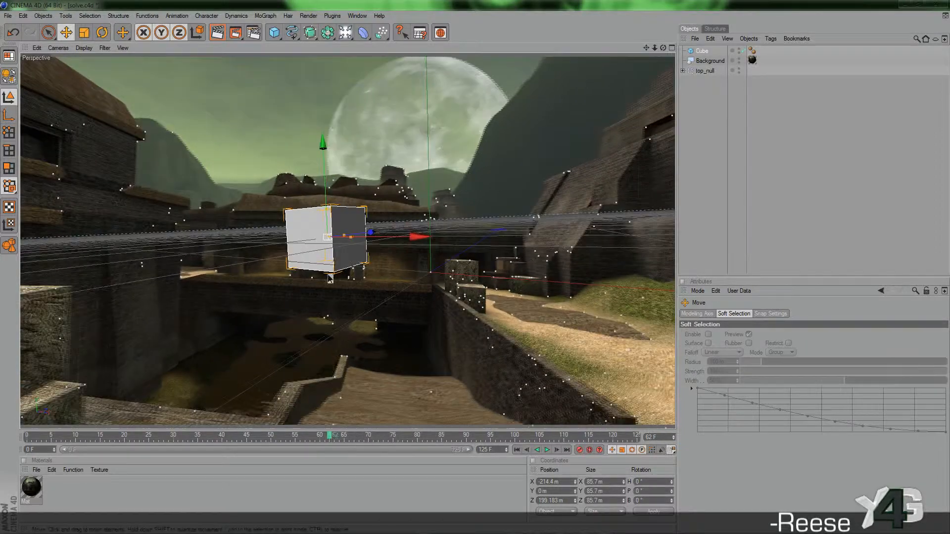
click(339, 251)
key(Delete)
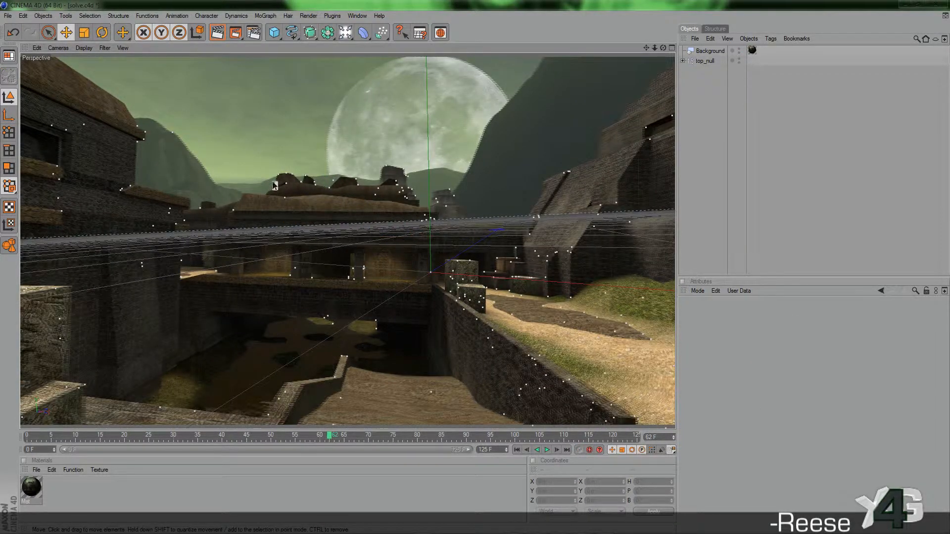
Step: Open the X4G Logo.c4d project from the Graphics folder on the F: drive
click(8, 16)
click(25, 34)
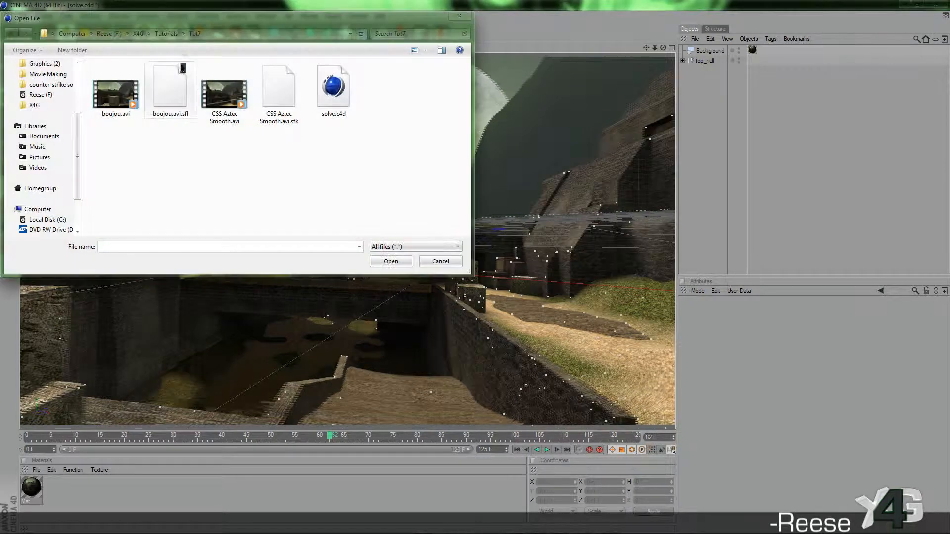
click(143, 145)
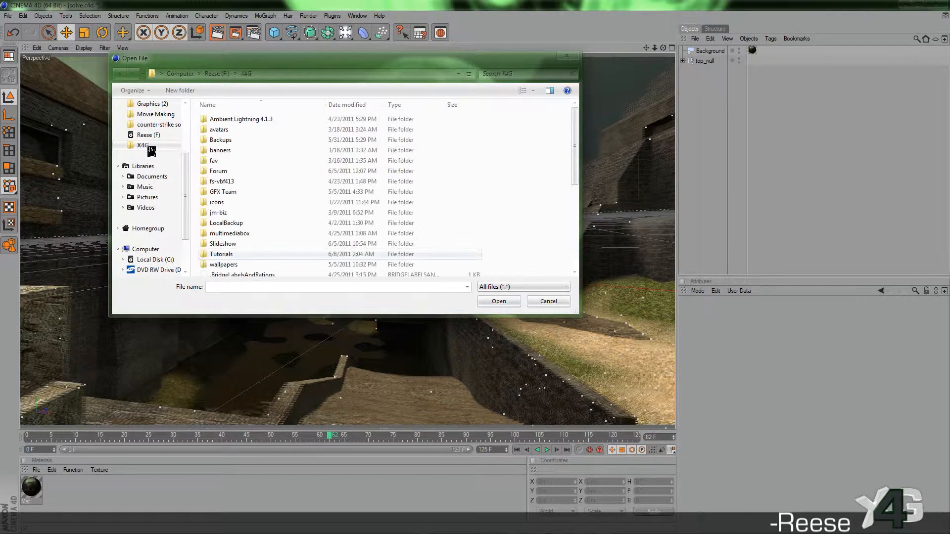
click(146, 135)
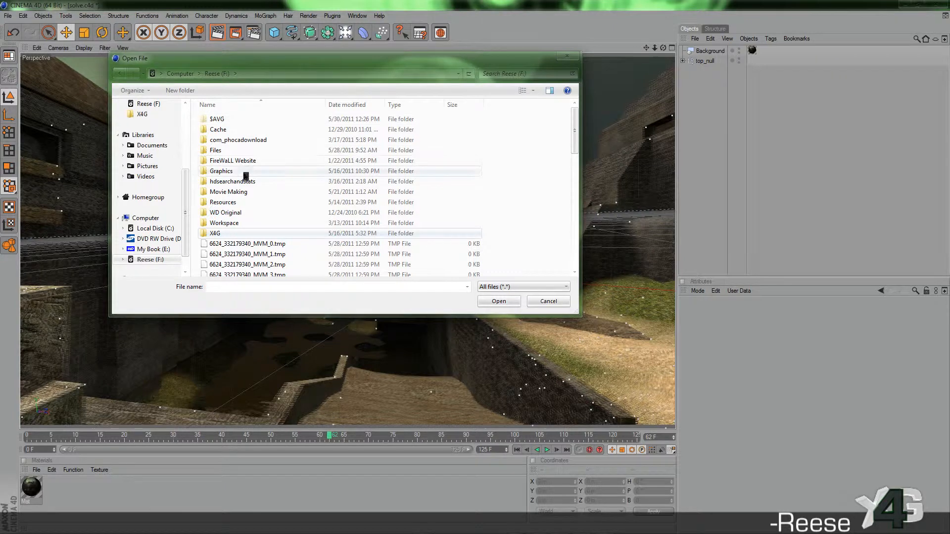
double_click(222, 171)
click(495, 129)
double_click(496, 129)
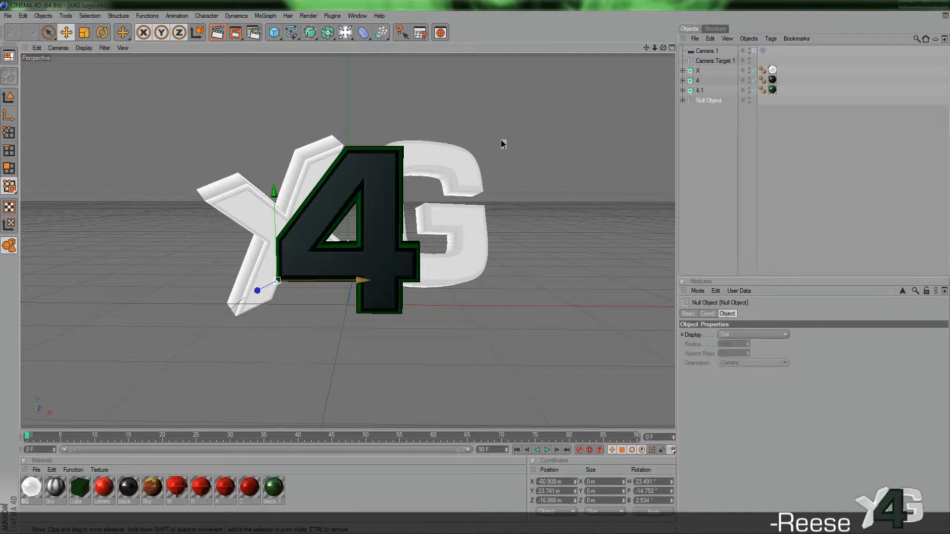
Step: Add a null object and group the X, 4, 4.1 and existing Null Object logo parts under it
drag(720, 120, 707, 134)
click(340, 38)
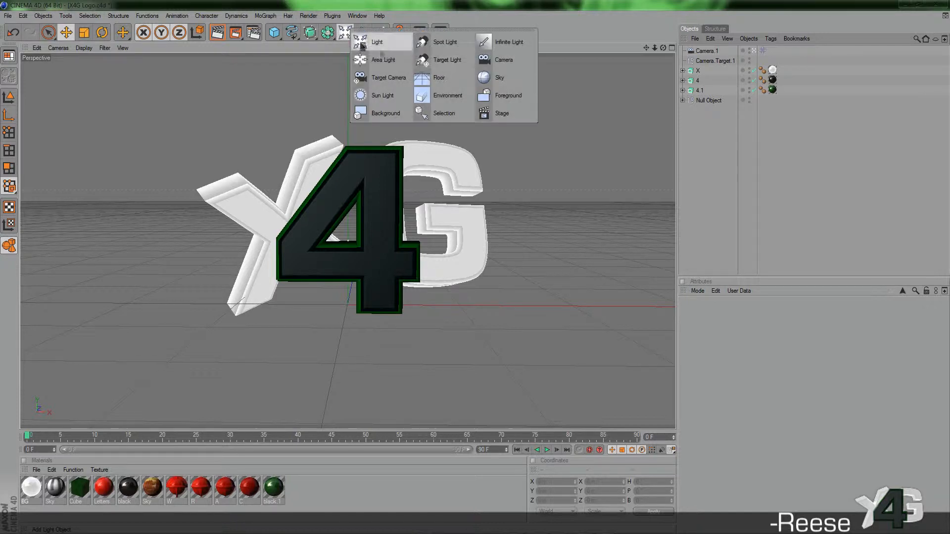
click(504, 78)
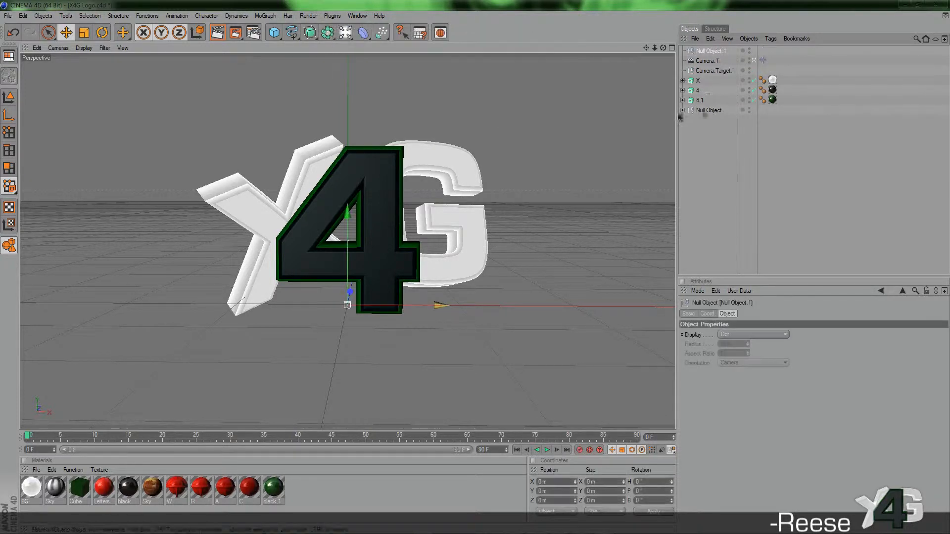
drag(699, 79, 712, 127)
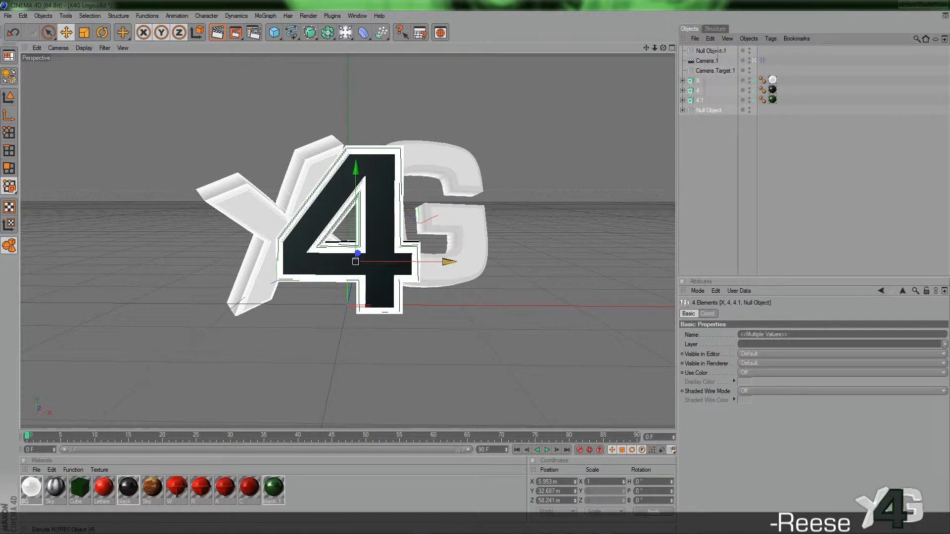
drag(697, 90, 702, 135)
drag(718, 136, 713, 115)
drag(697, 77, 696, 77)
drag(698, 81, 713, 52)
Step: Copy the grouped X4G logo null from X4G Logo.c4d and paste it into the solve.c4d project
click(710, 50)
click(23, 15)
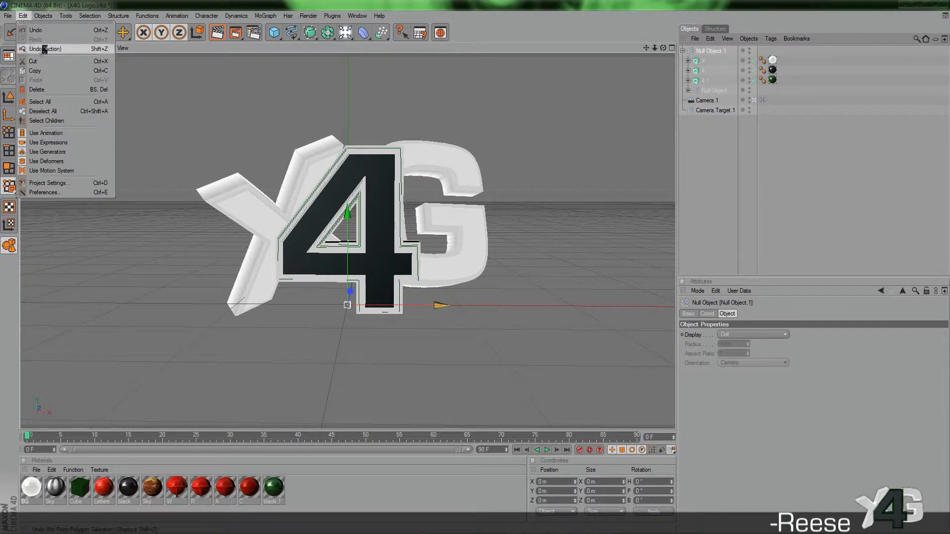
click(357, 15)
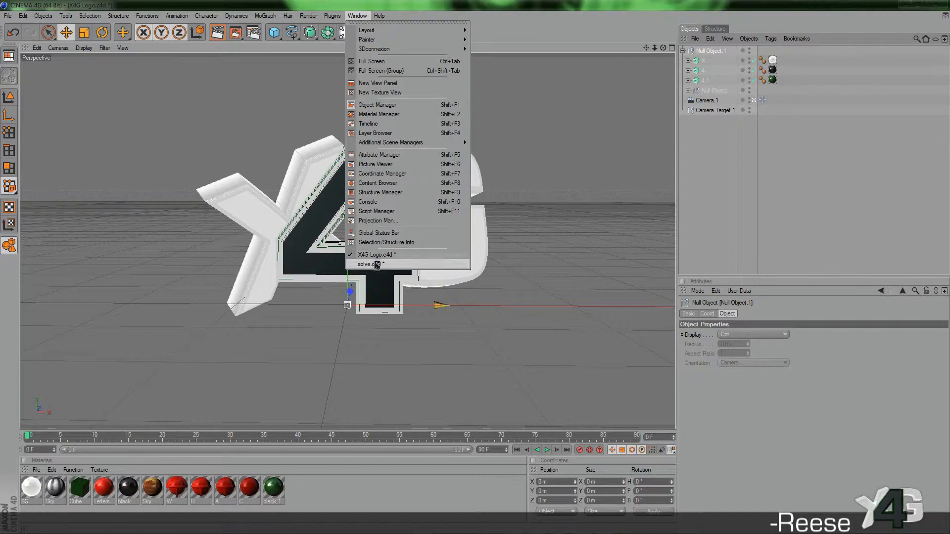
click(377, 264)
click(23, 15)
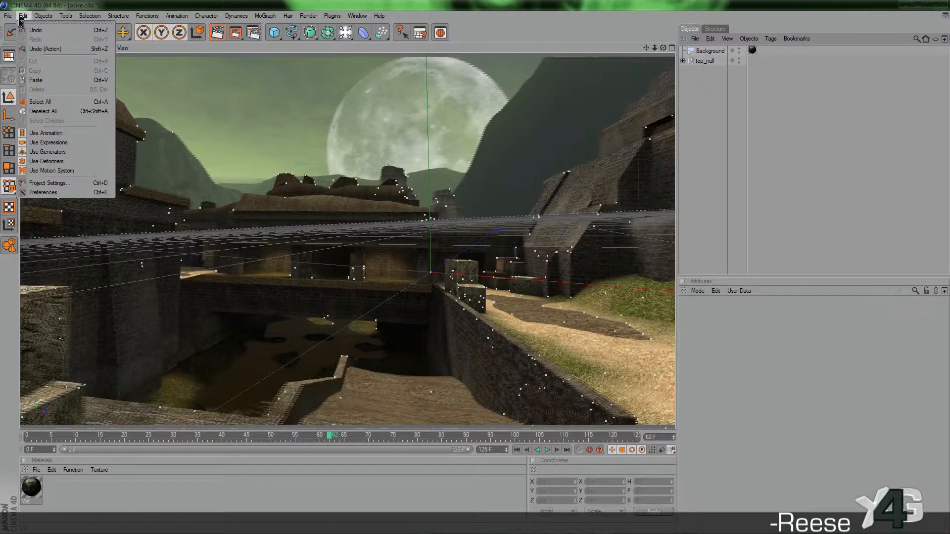
click(45, 81)
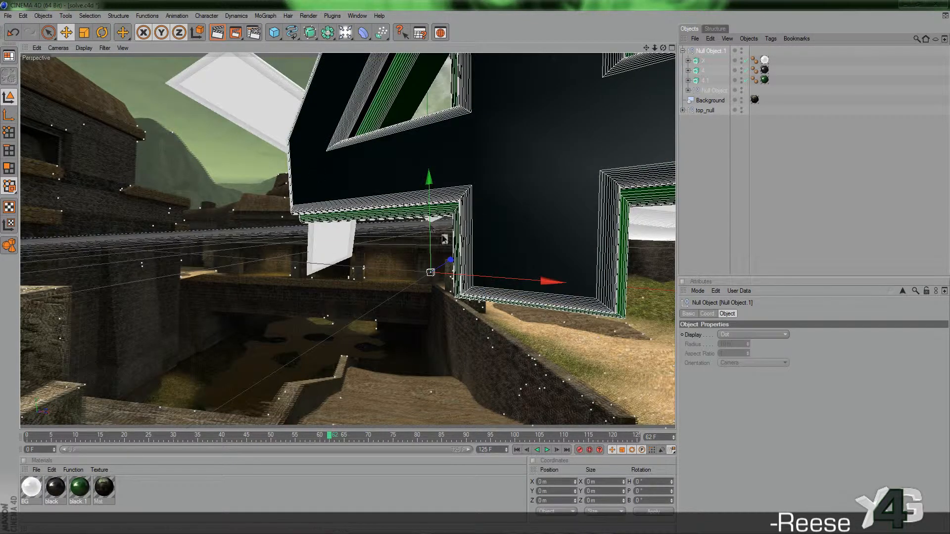
Step: Move the logo group in the perspective and top views to about X -4 m, Y -11.2 m, Z -60.9 m
mouse_move(477, 271)
mouse_down()
mouse_move(480, 288)
mouse_move(390, 339)
mouse_move(477, 271)
mouse_up()
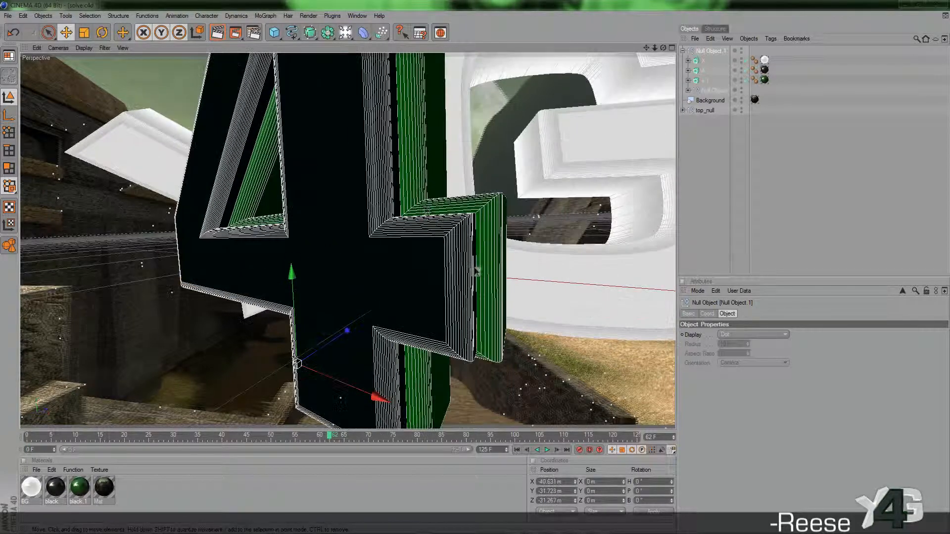
key(e)
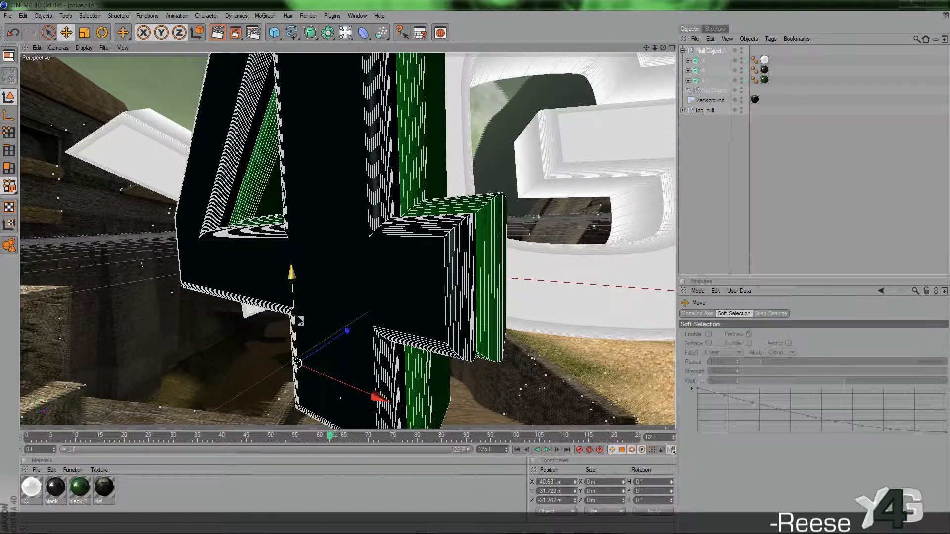
drag(297, 305, 296, 252)
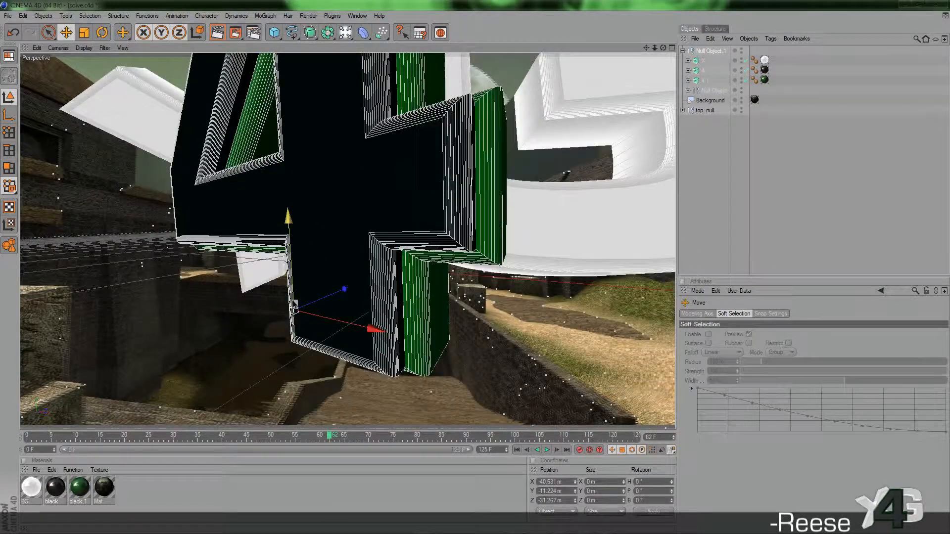
drag(337, 325, 378, 330)
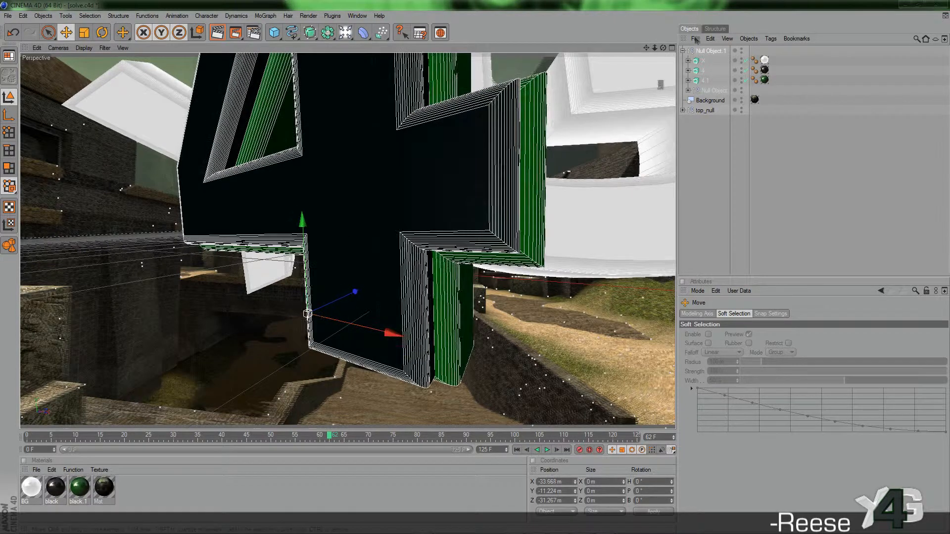
click(672, 50)
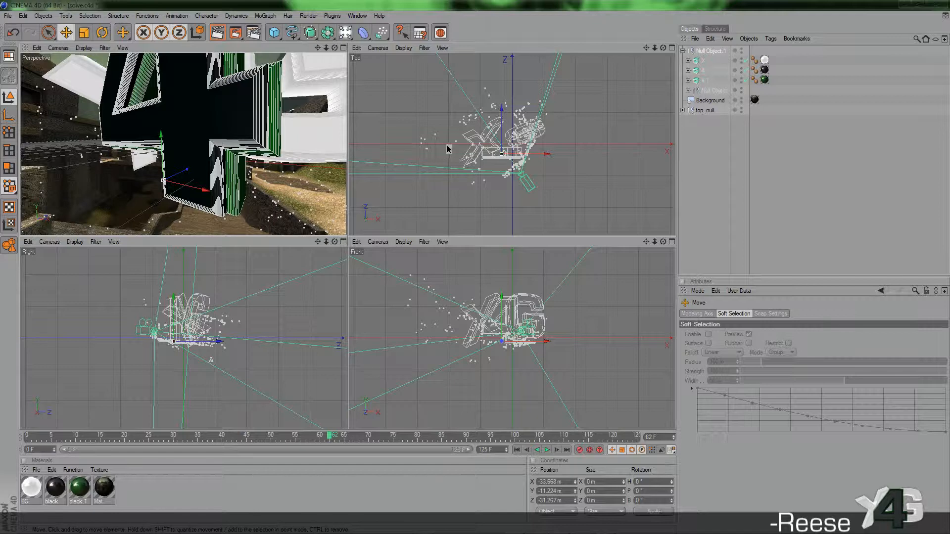
drag(501, 144, 477, 240)
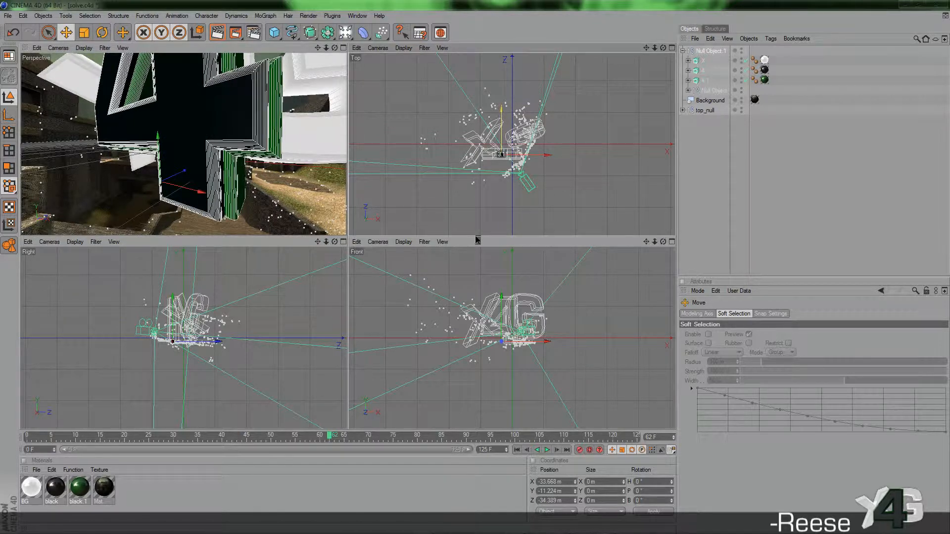
drag(504, 149, 519, 163)
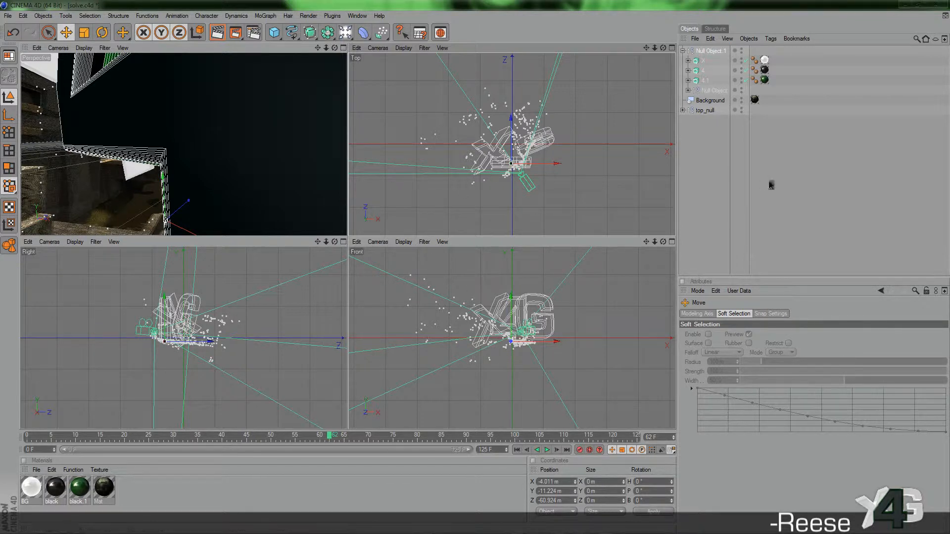
Step: Scale the logo group down and move it to about X 2.2 m, Y 1.3 m, Z -70.3 m
key(t)
drag(195, 209, 347, 239)
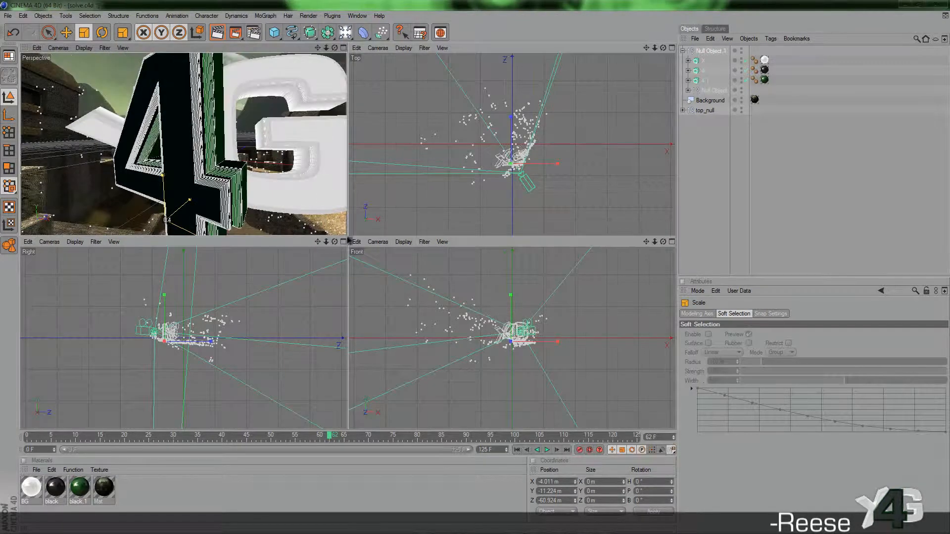
key(e)
drag(510, 158, 478, 240)
drag(523, 168, 529, 168)
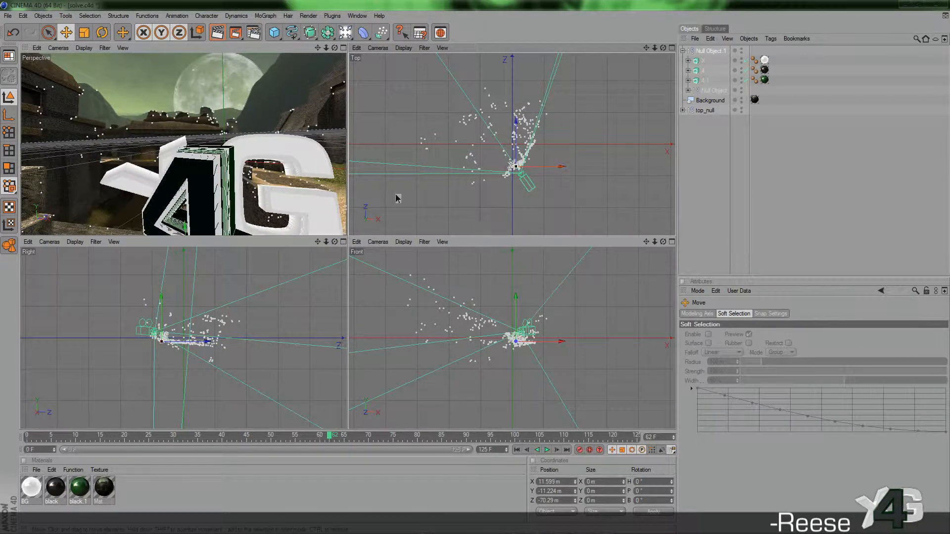
drag(164, 322, 163, 318)
drag(539, 169, 477, 240)
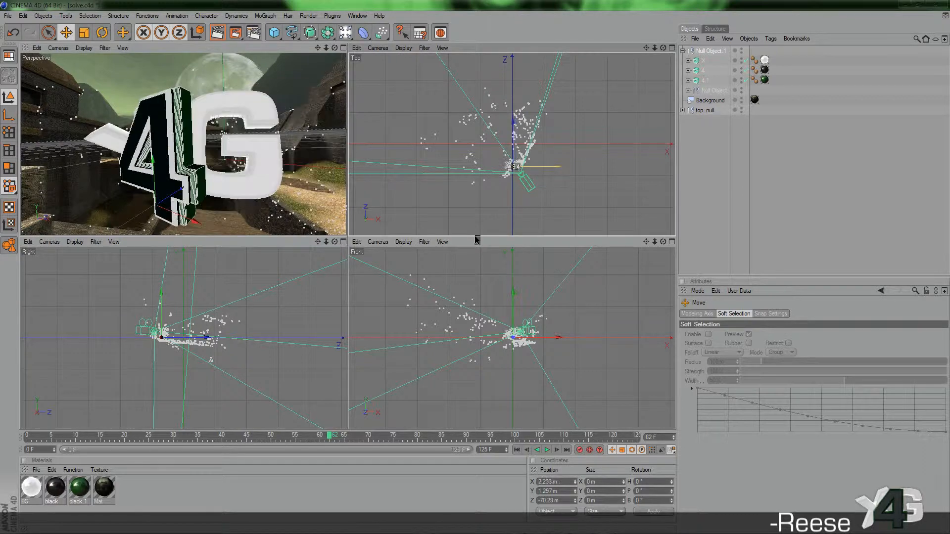
Step: Shrink the logo group slightly more and, at frame 58, move it to about X 4.8 m, Y 13 m, Z -70.3 m
click(344, 48)
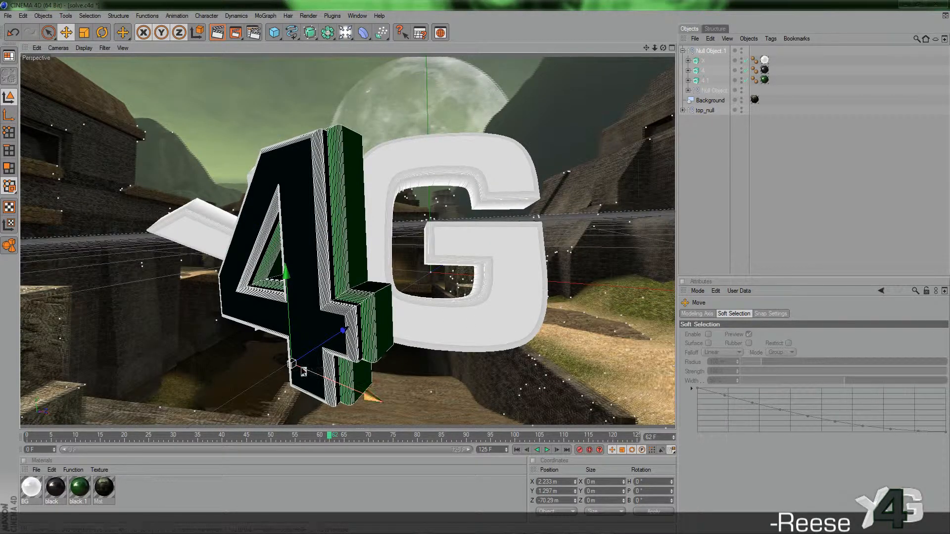
key(t)
drag(304, 372, 292, 389)
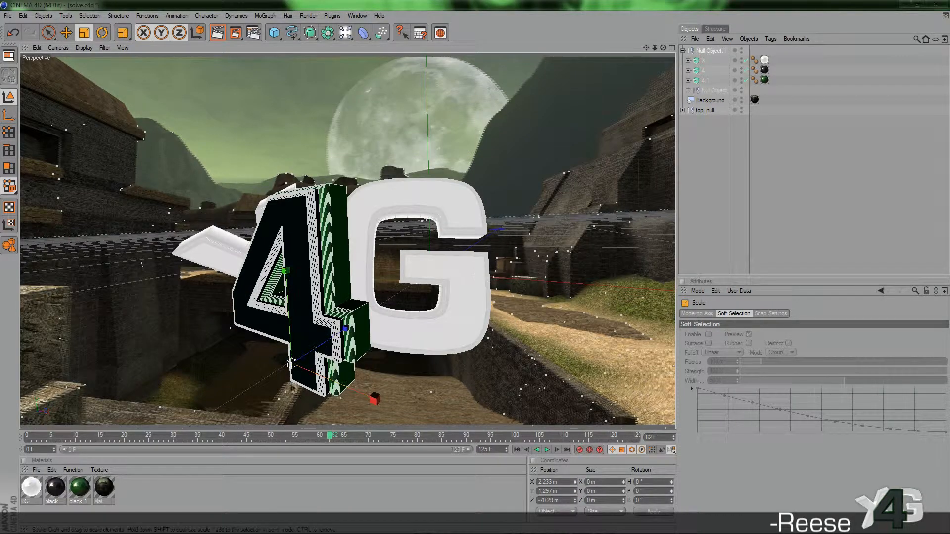
key(v)
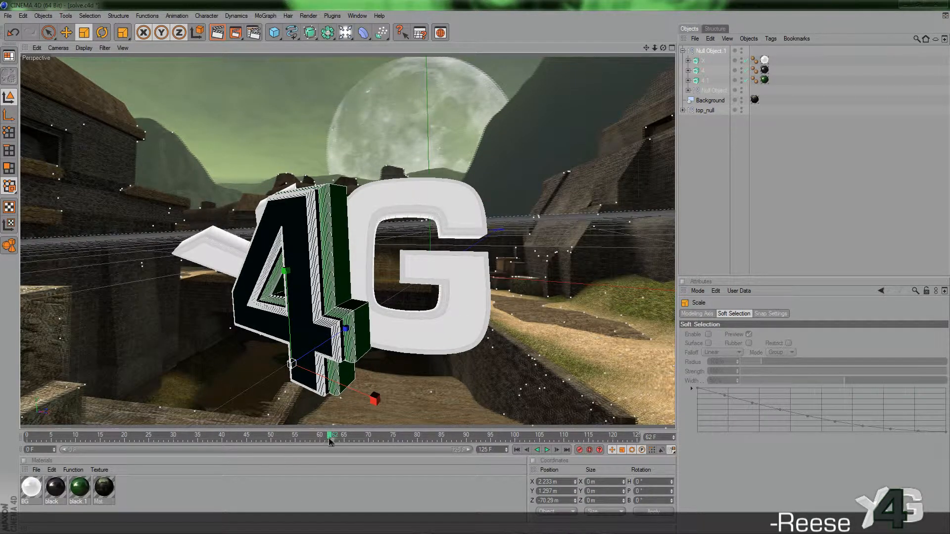
drag(330, 442, 310, 440)
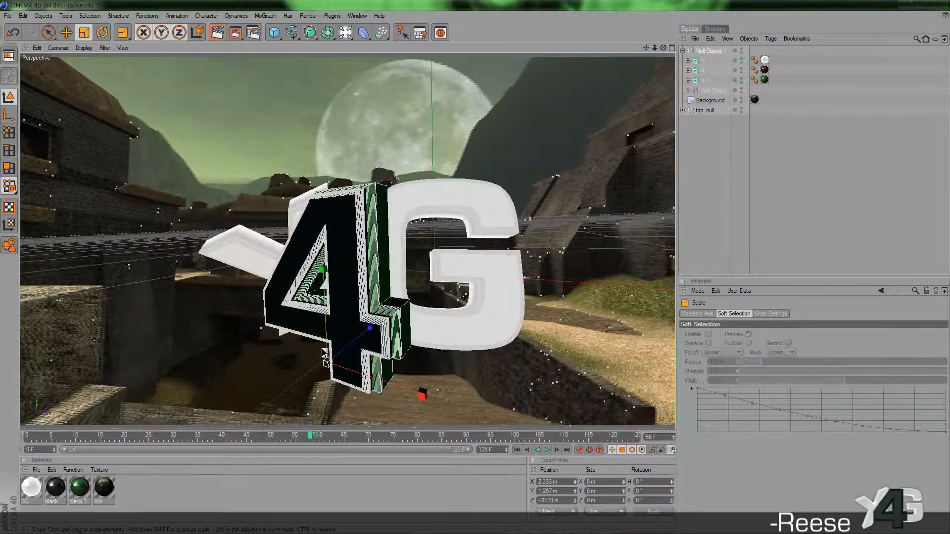
key(e)
drag(328, 311, 325, 213)
mouse_move(371, 282)
mouse_down()
mouse_move(342, 279)
mouse_move(388, 284)
mouse_up()
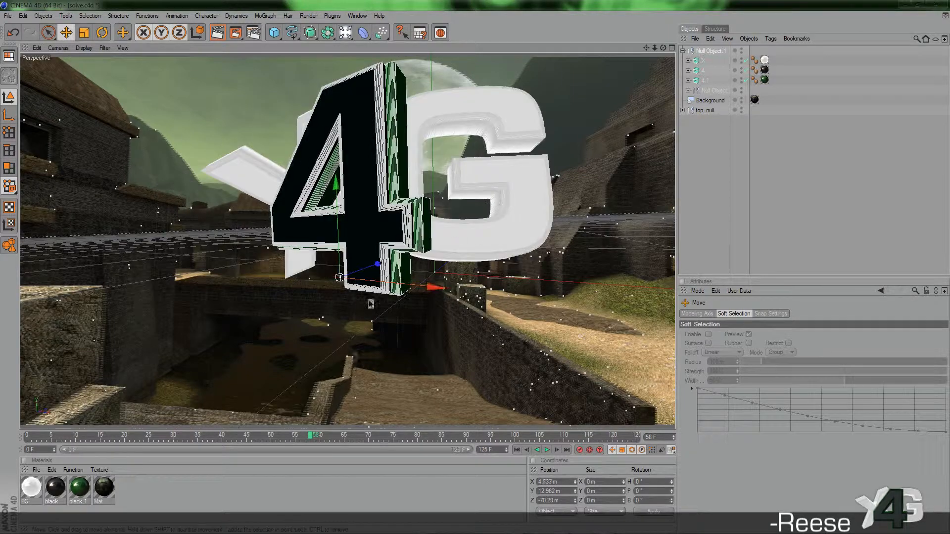
Step: Scrub to frame 23 and render the view to check the logo over the footage
drag(315, 445, 140, 452)
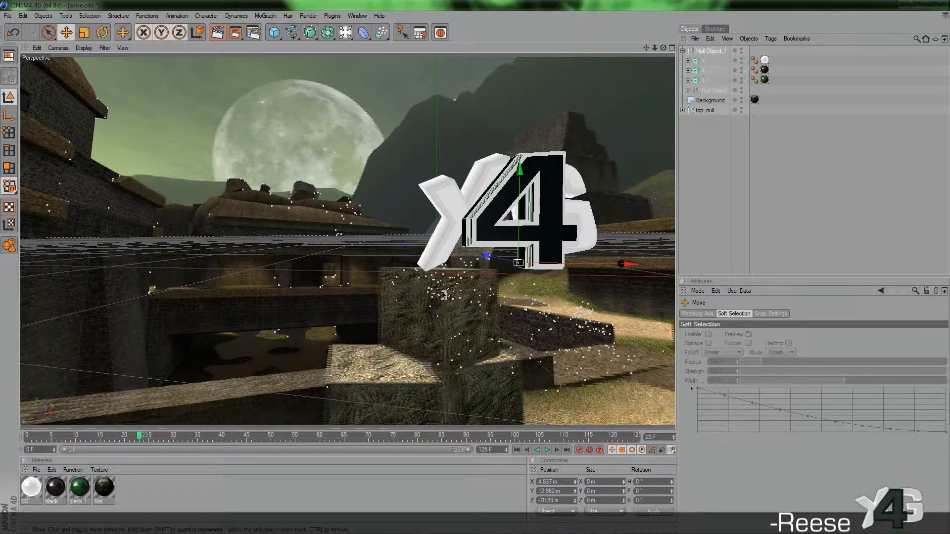
key(ctrl+r)
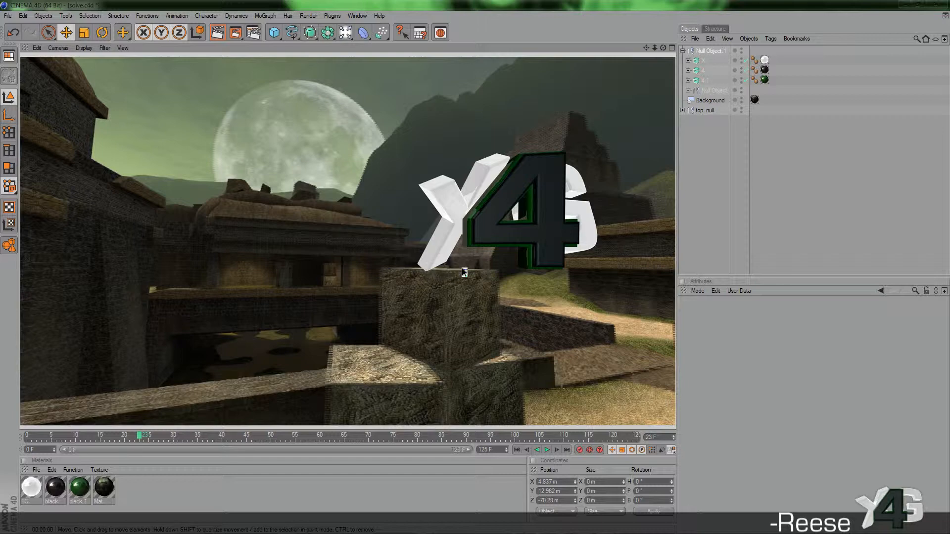
Step: At frame 62, move the logo group to about X -8.4 m, Y 20.3 m, Z -70.2 m
mouse_move(321, 440)
mouse_down()
mouse_move(168, 445)
mouse_move(329, 438)
mouse_up()
drag(304, 223, 262, 184)
drag(255, 143, 256, 126)
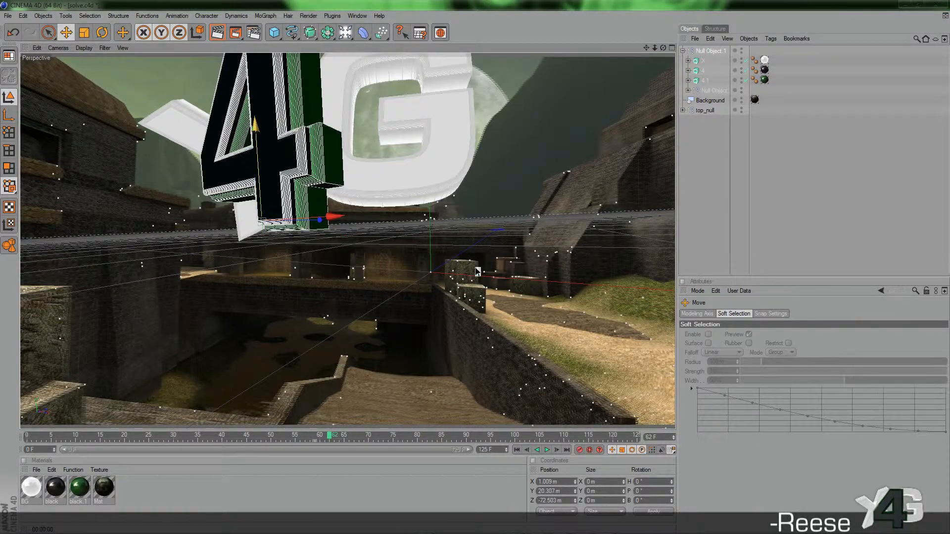
drag(332, 218, 302, 220)
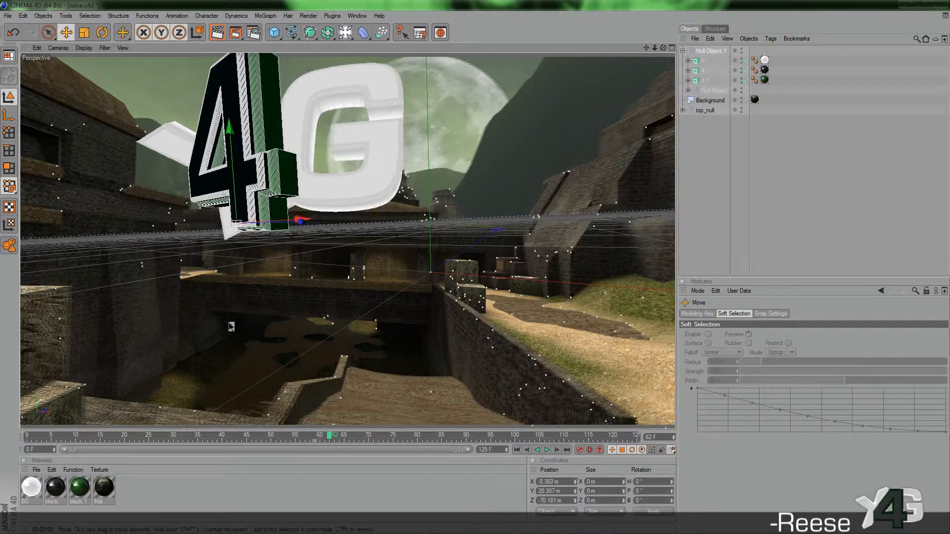
Step: Scrub through the timeline to frame 123 to check how the logo follows the tracked footage, and go to frame 45
drag(30, 438, 180, 439)
drag(219, 438, 628, 440)
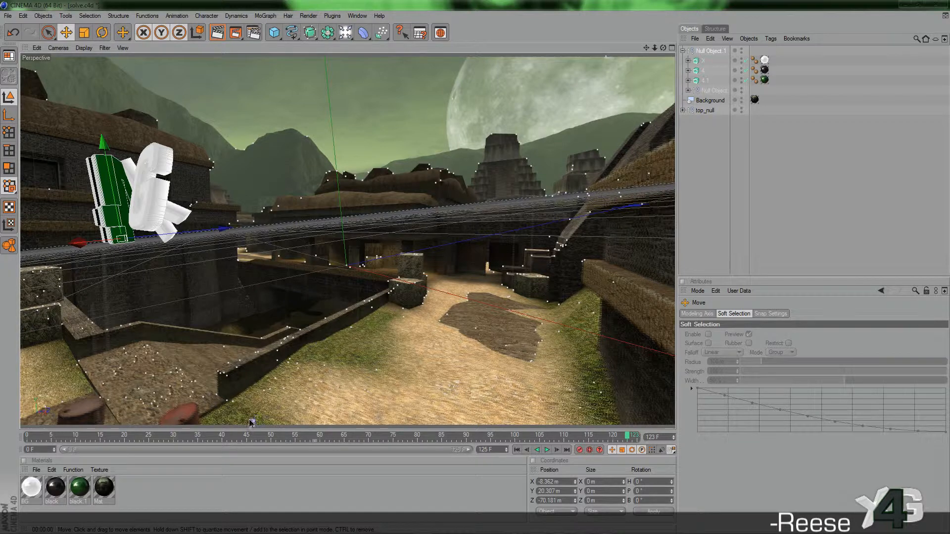
click(247, 436)
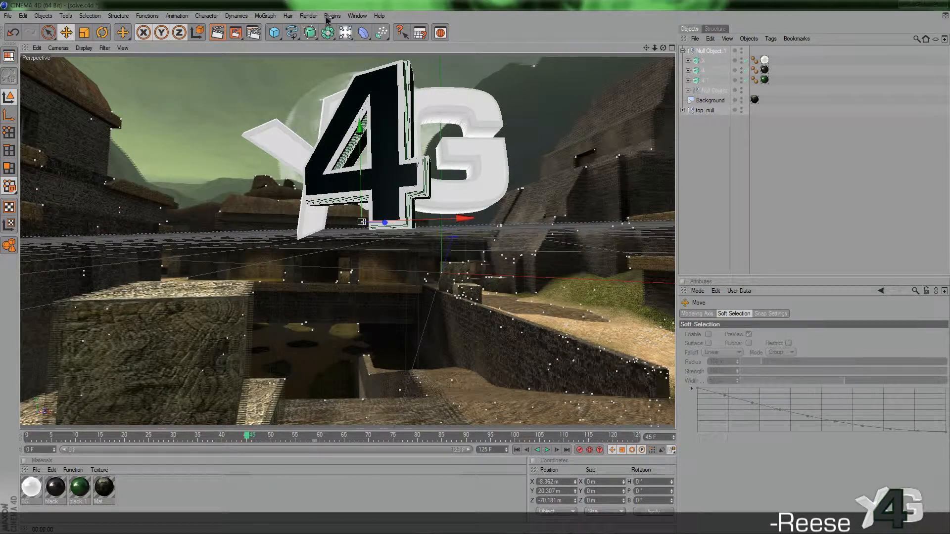
Step: Open the render settings and load the saved uncompressed AVI render preset
click(309, 16)
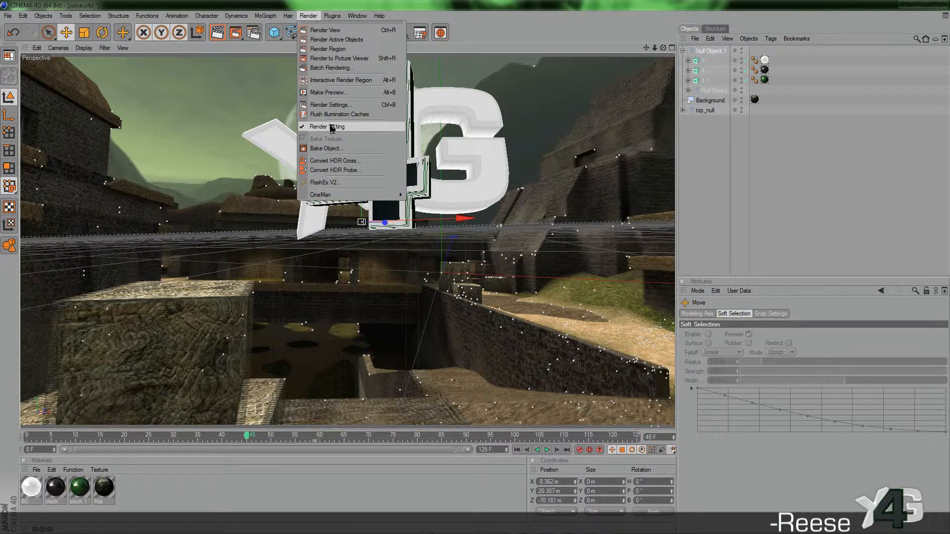
click(341, 105)
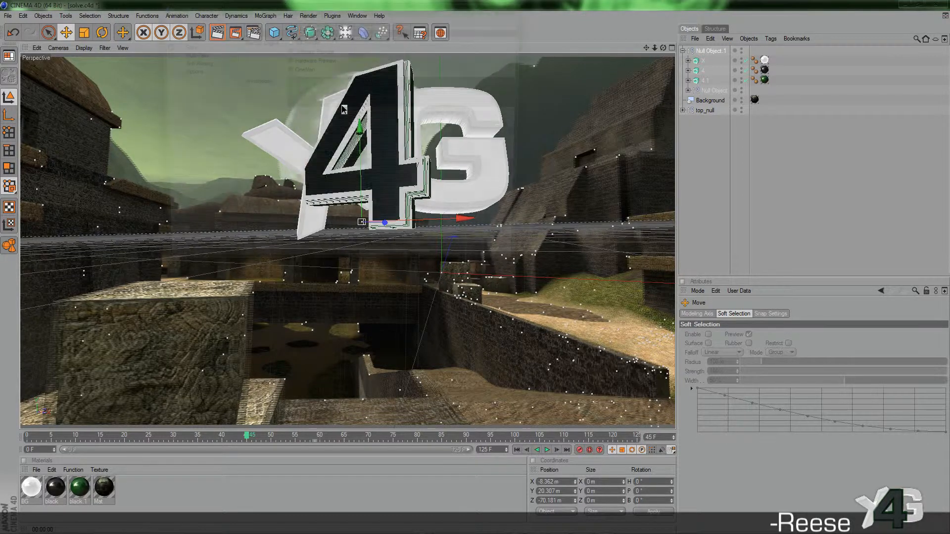
click(181, 264)
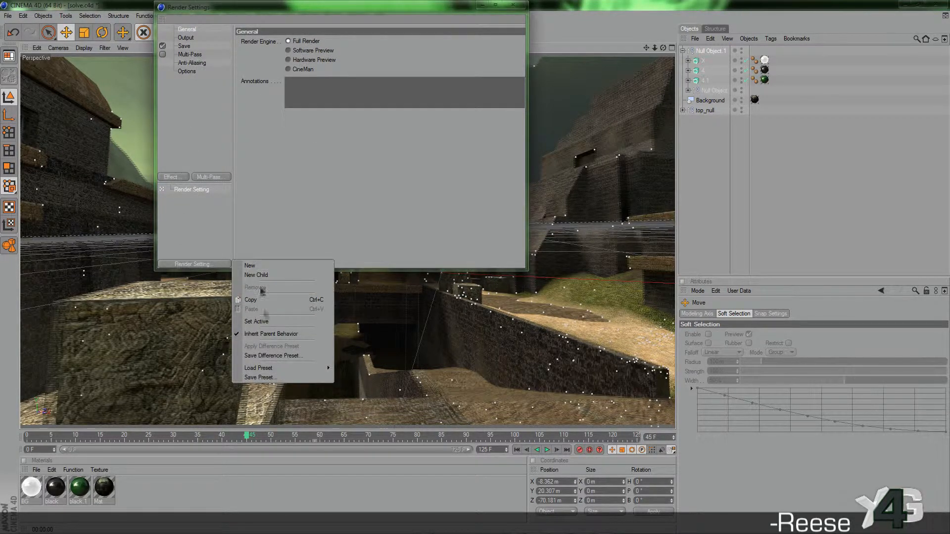
click(310, 370)
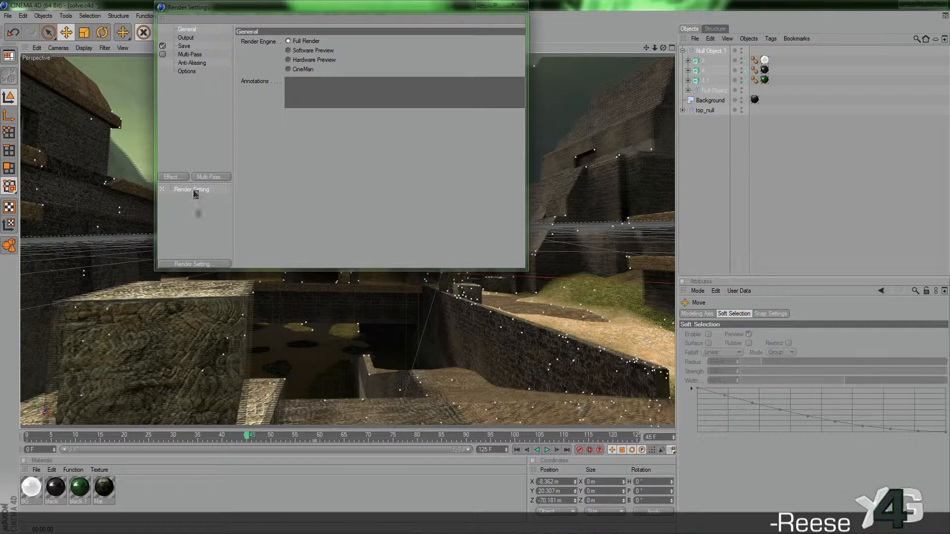
click(208, 265)
mouse_move(277, 372)
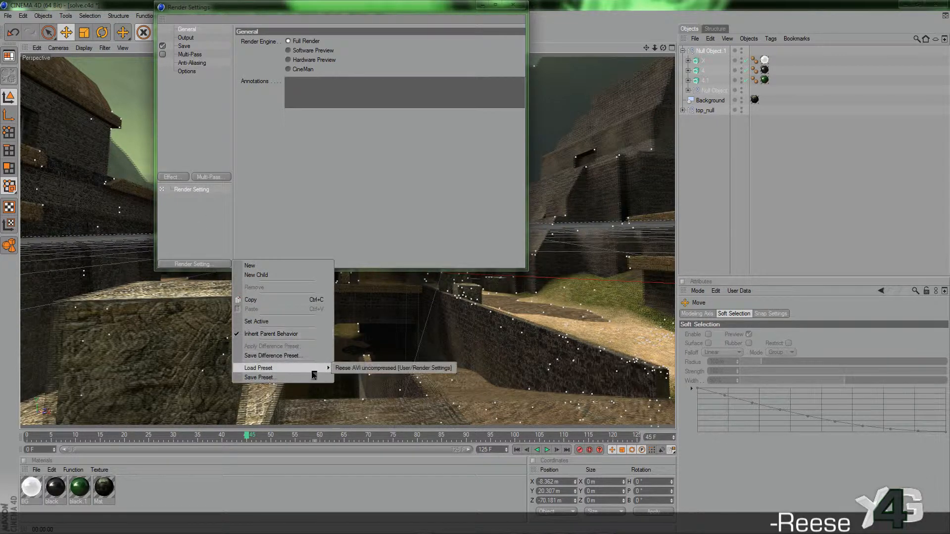
click(371, 372)
Step: Set the frame range in the render output settings to All Frames
drag(217, 18, 240, 81)
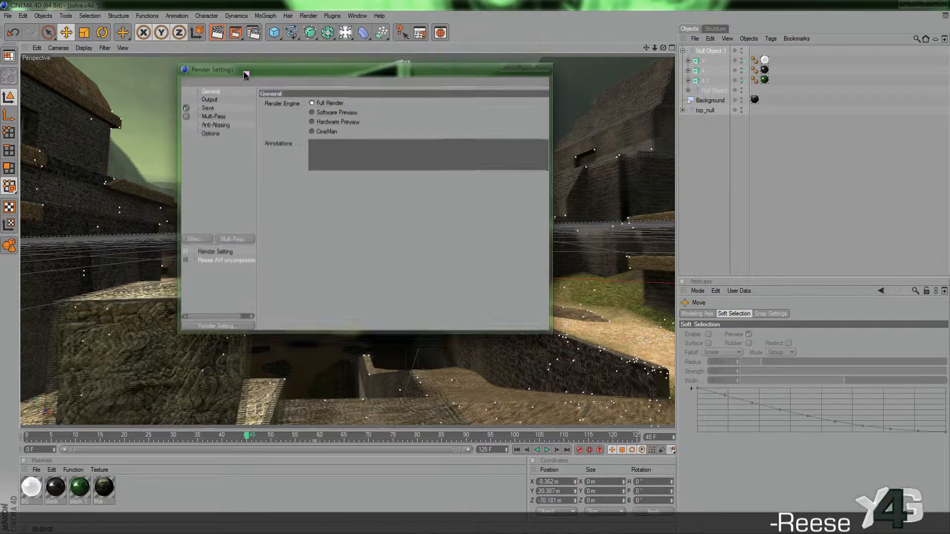
click(215, 109)
click(210, 101)
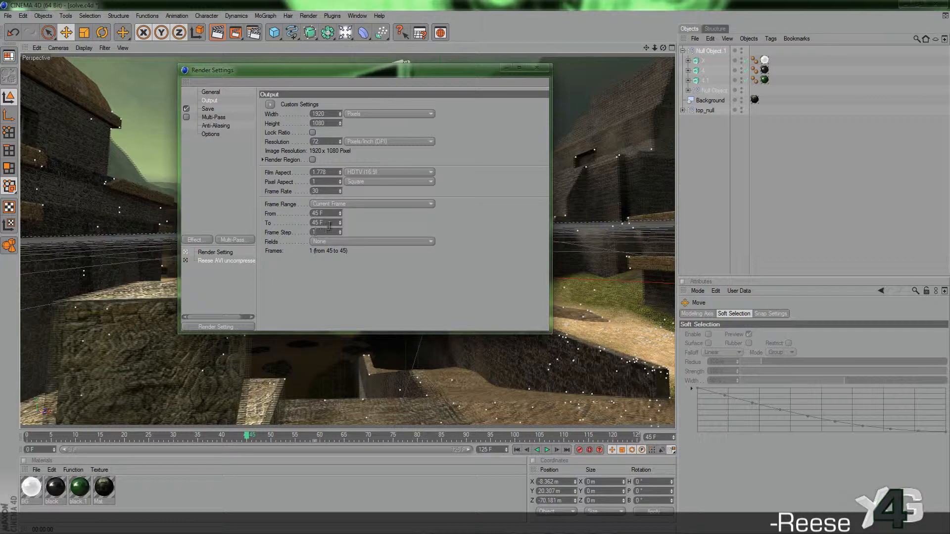
click(328, 204)
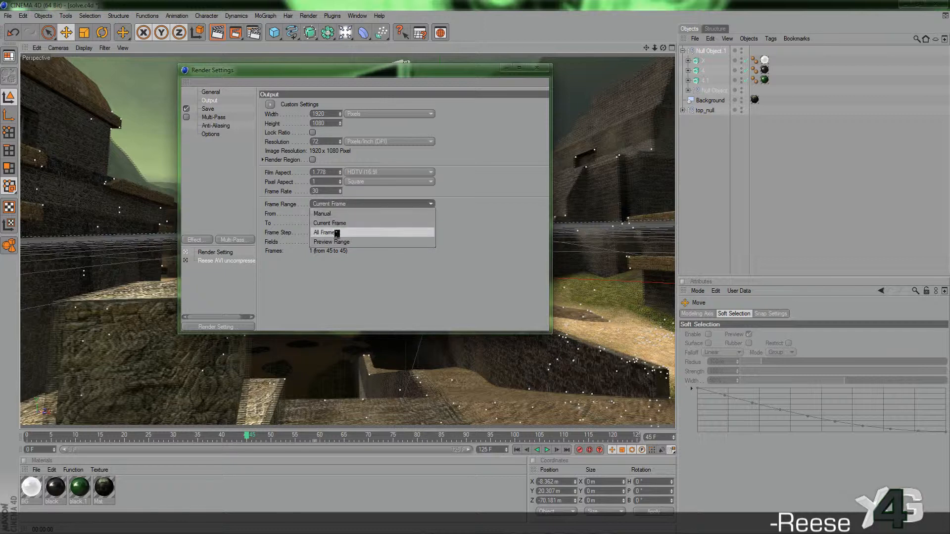
click(334, 231)
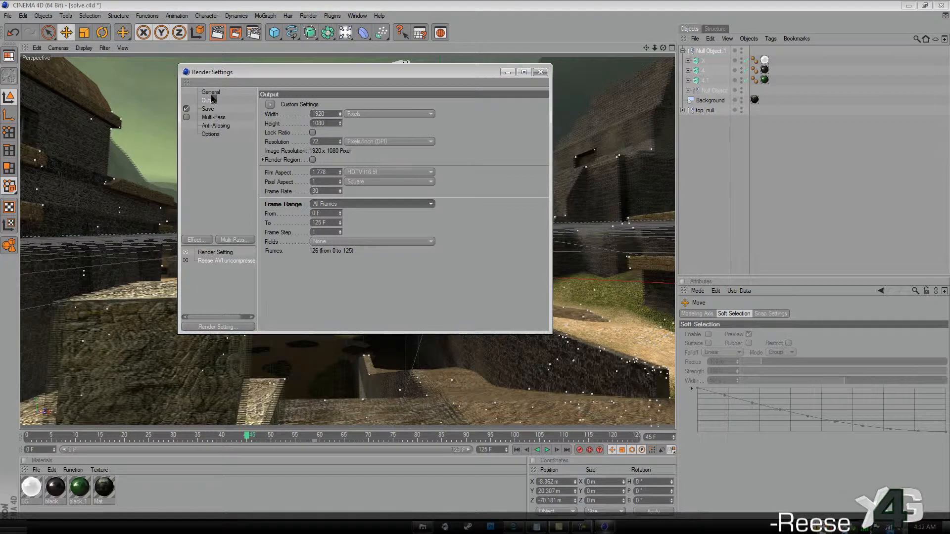
click(210, 109)
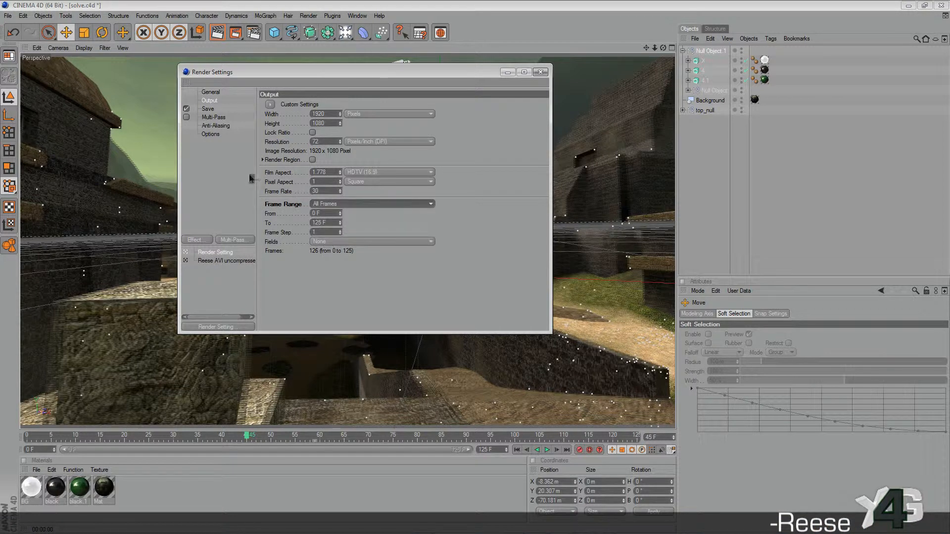
Step: Finish the render settings and render all frames of the scene to the Picture Viewer
click(208, 93)
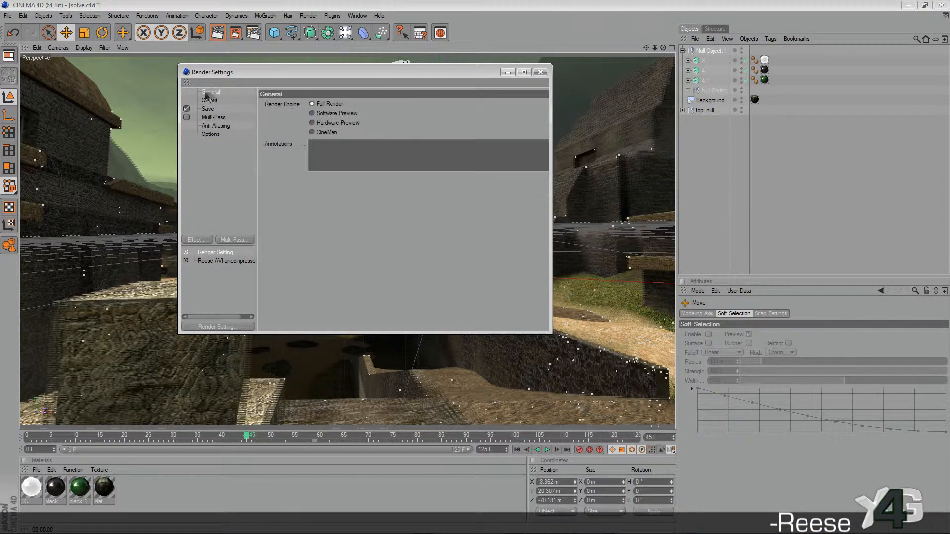
click(540, 72)
click(235, 34)
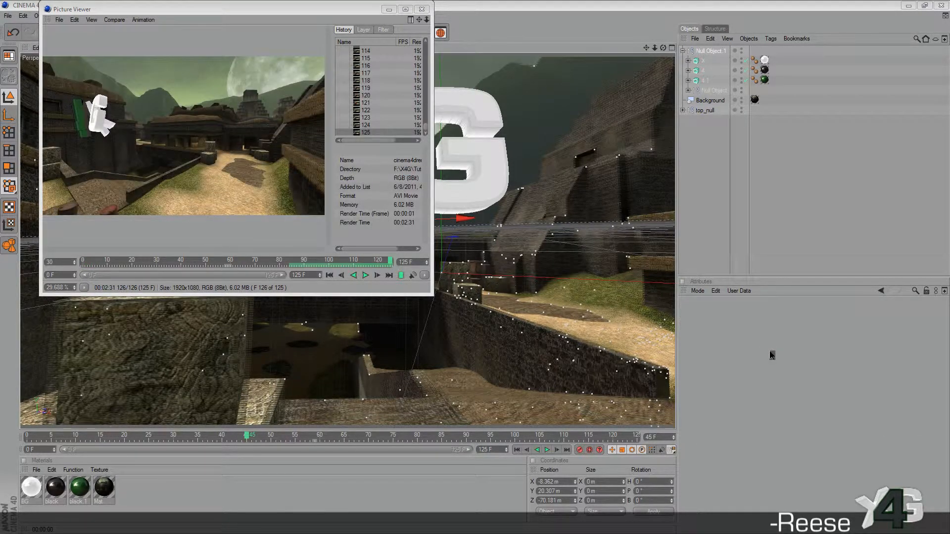
Step: Close the finished render and quit Cinema 4D without saving the changes to solve.c4d
click(422, 9)
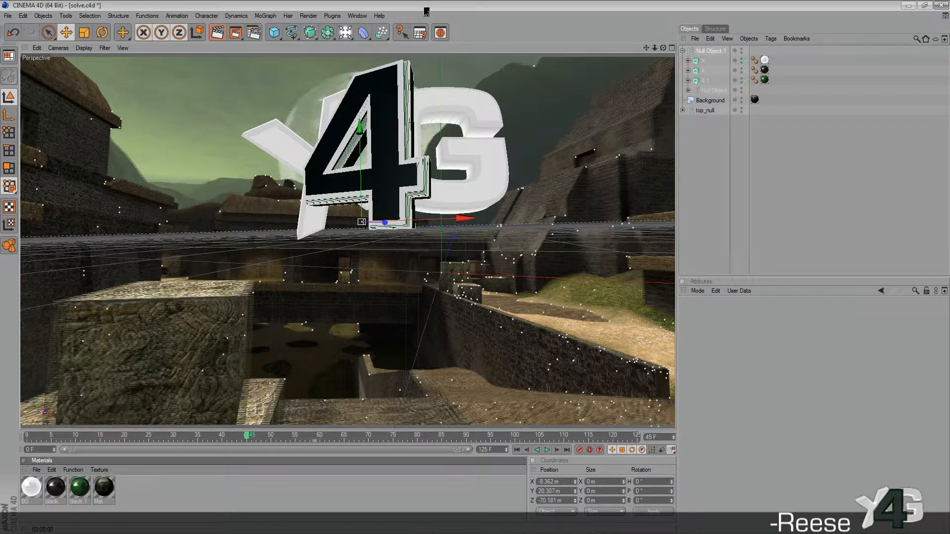
click(940, 5)
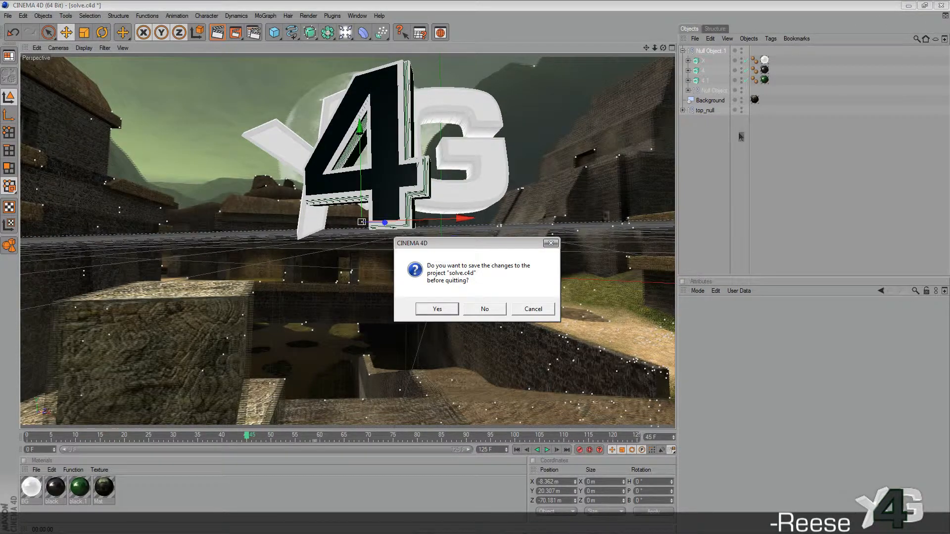
click(491, 309)
click(486, 309)
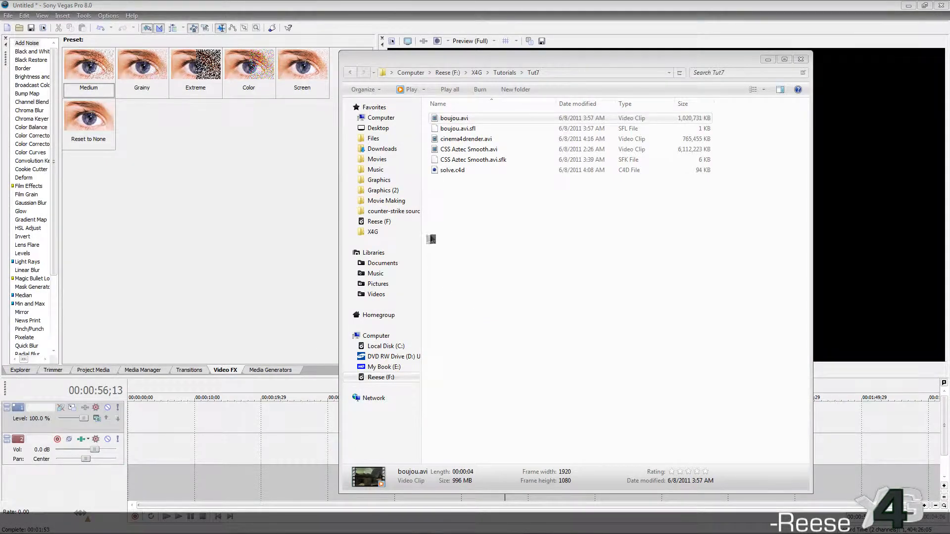
Step: Switch to Sony Vegas Pro, add cinema4drender.avi to the video track ahead of the original clip, and compare frames of both clips
drag(466, 144, 311, 418)
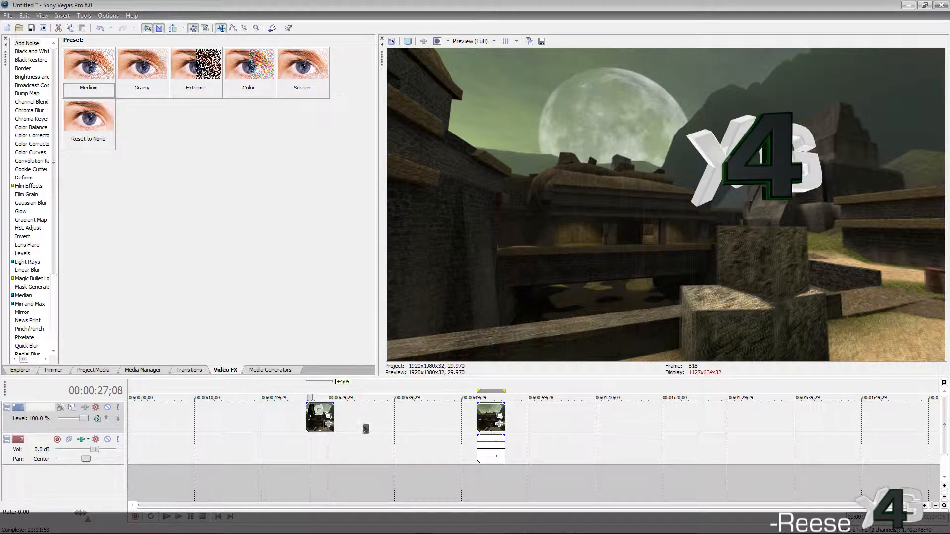
click(488, 422)
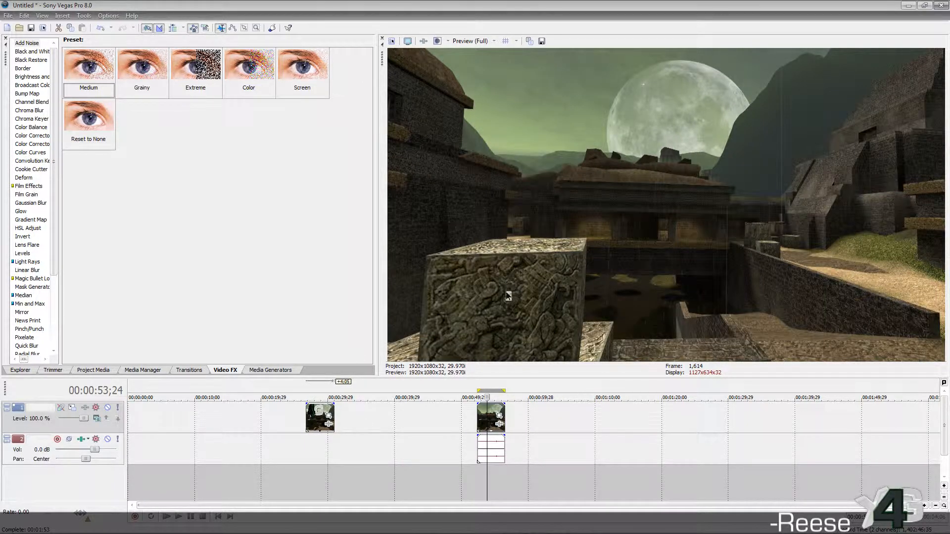
click(315, 418)
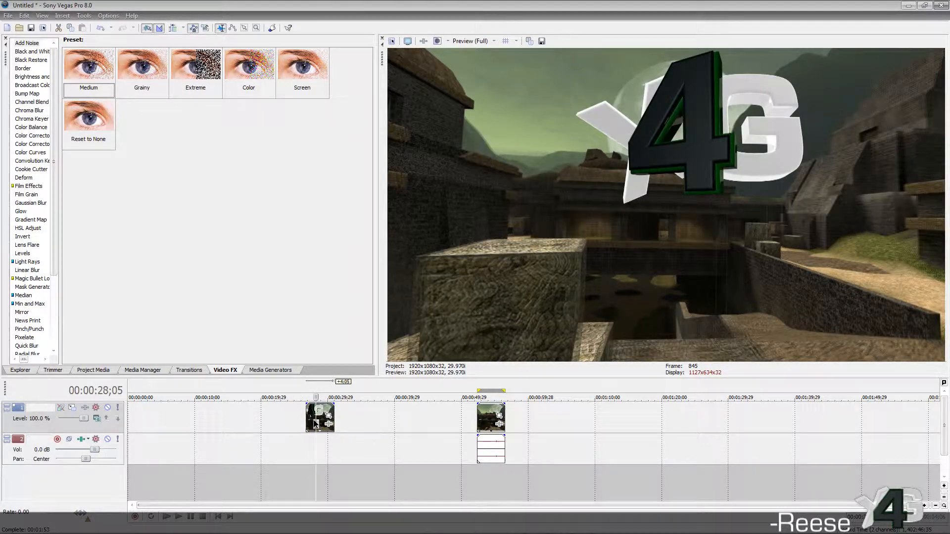
click(313, 421)
click(320, 423)
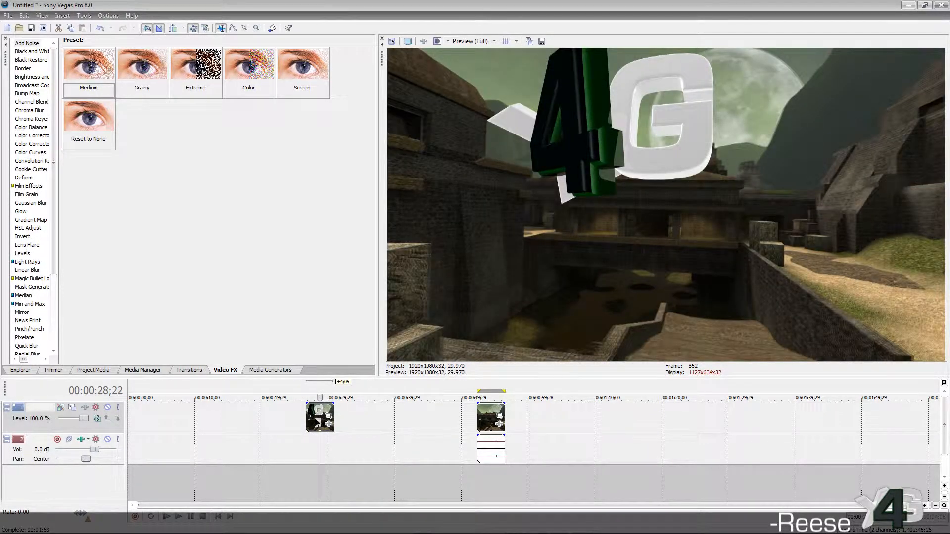
click(316, 422)
click(307, 420)
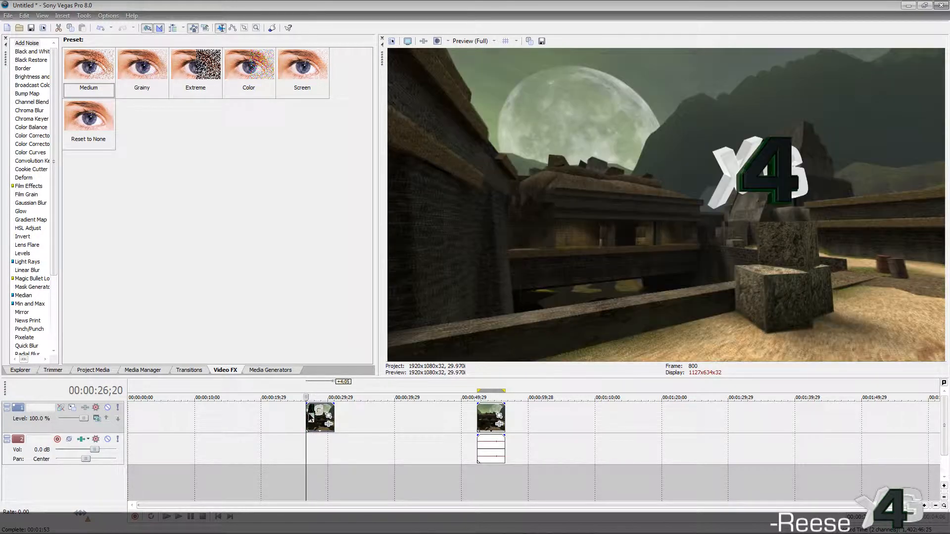
Step: Apply the Magic Bullet Looks effect to the cinema4drender clip and load the look file reese_8.ls3 in LooksBuilder
drag(30, 279, 327, 426)
click(367, 180)
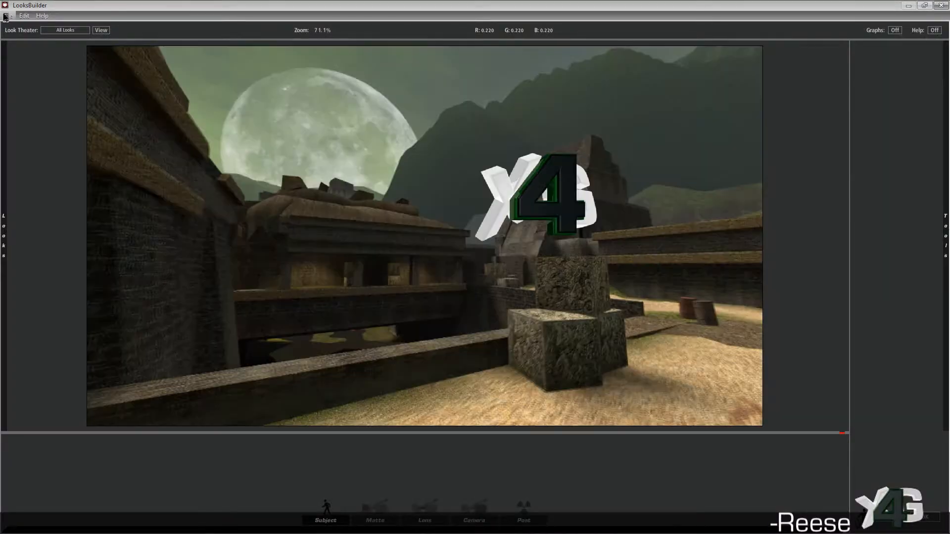
click(8, 15)
click(16, 52)
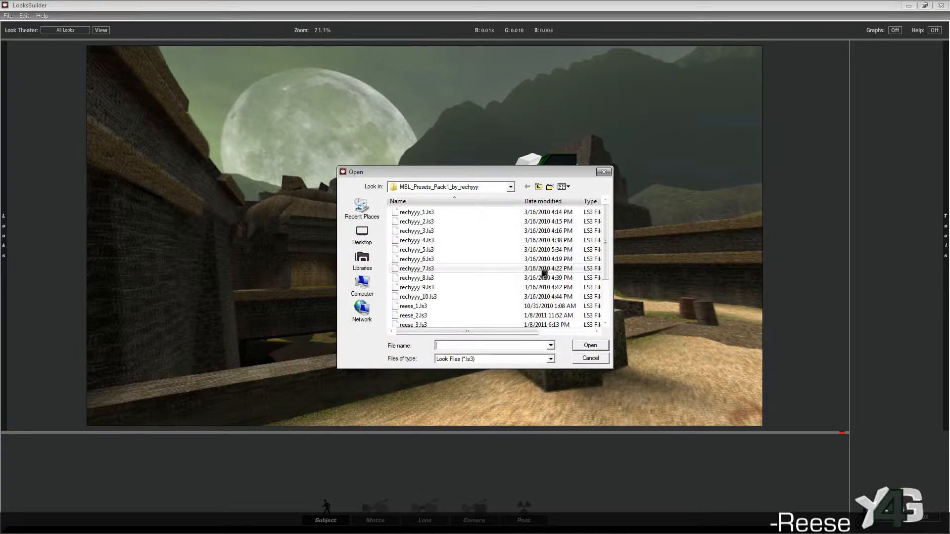
drag(610, 256, 606, 308)
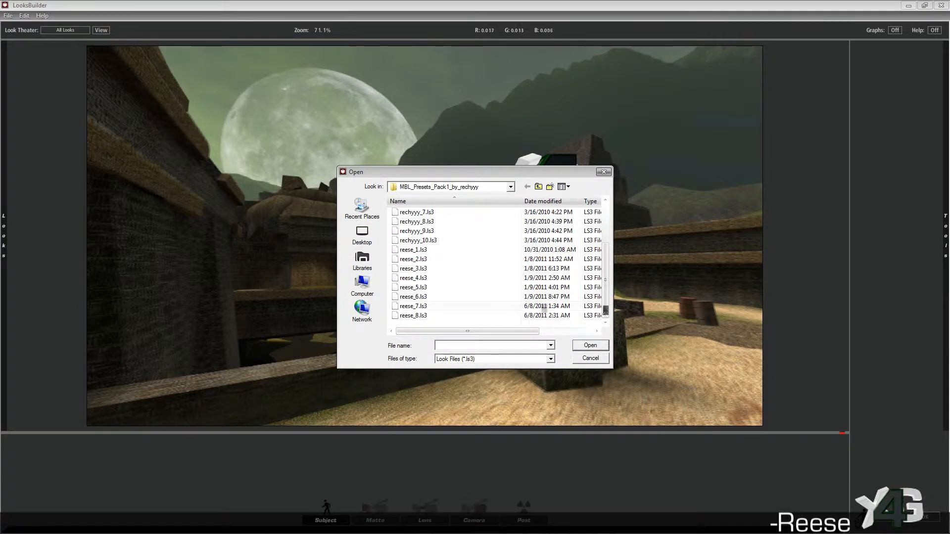
double_click(468, 315)
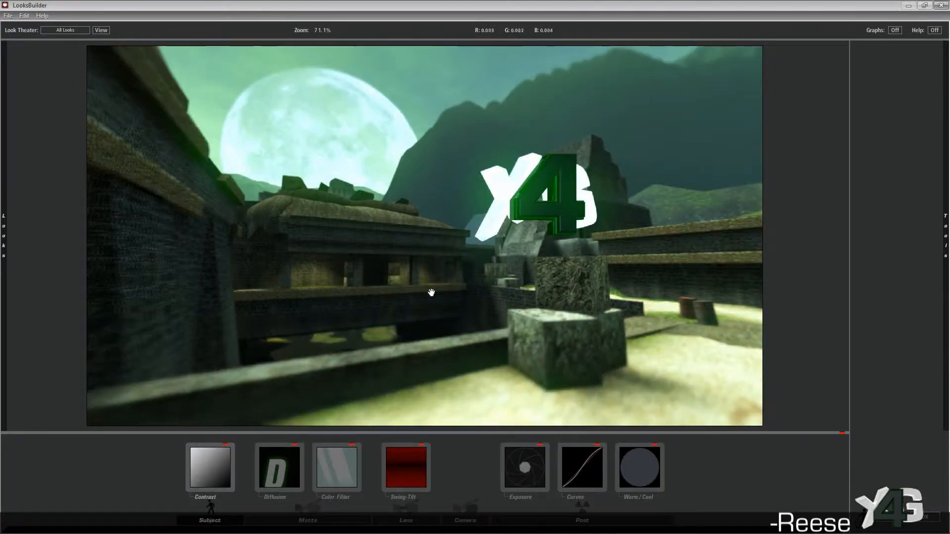
Step: Check the look's Contrast settings, accept the look, and close the clip's video effect window
click(259, 487)
click(229, 479)
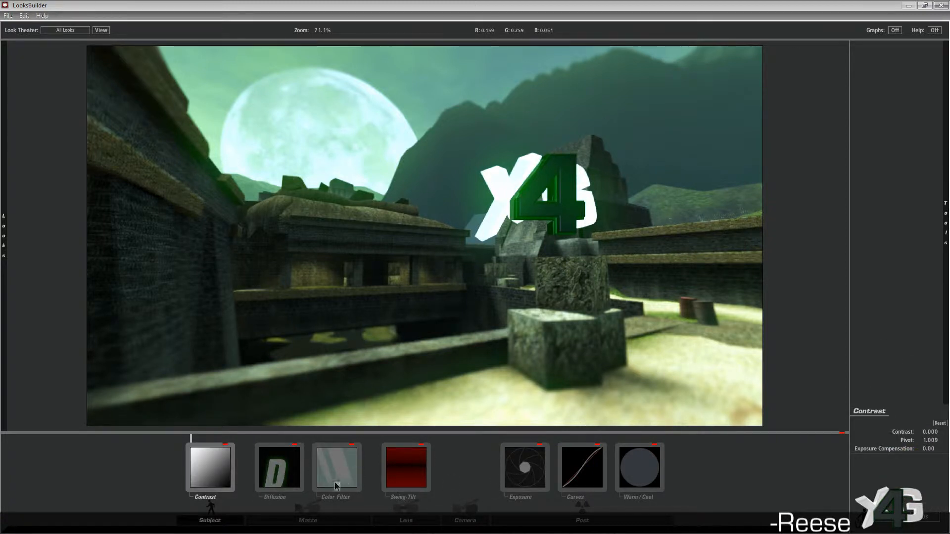
click(923, 517)
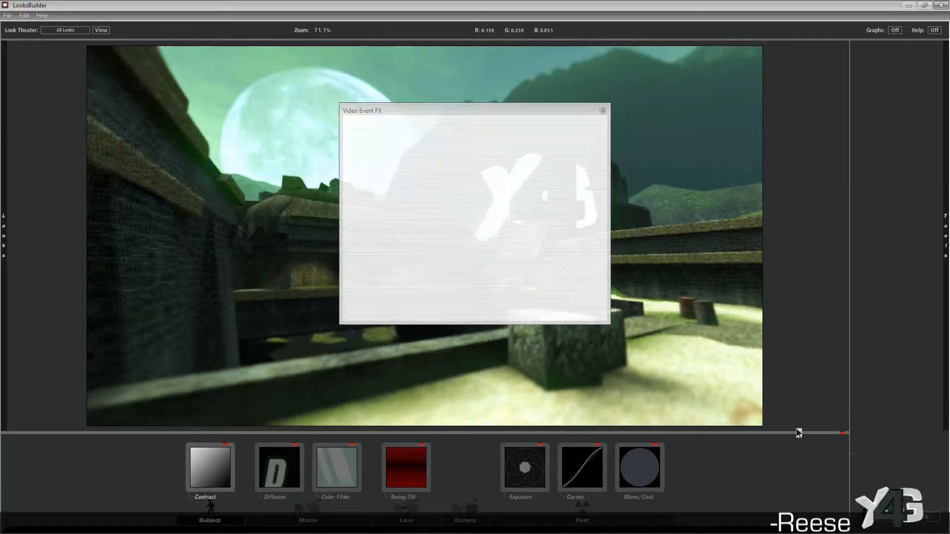
click(603, 111)
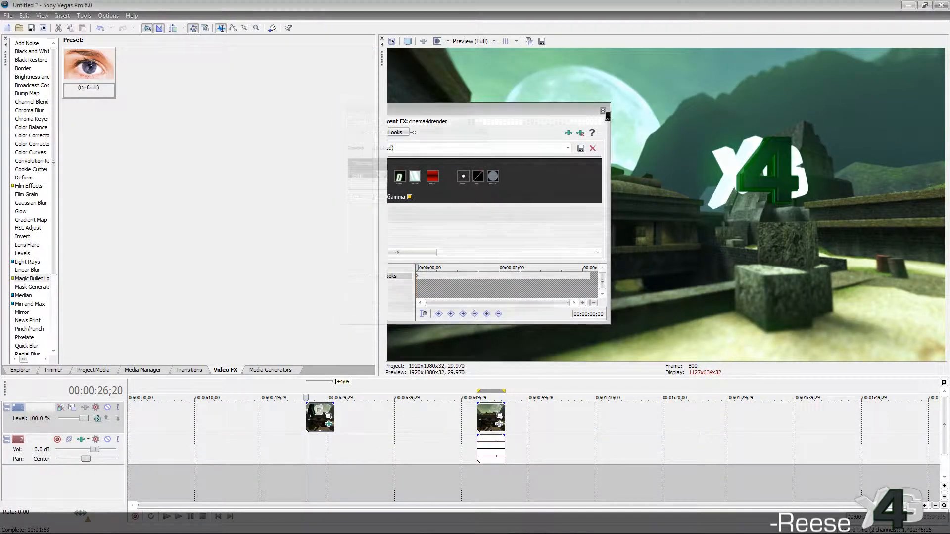
Step: Set the loop region across the cinema4drender clip and preview several of its graded frames
click(318, 420)
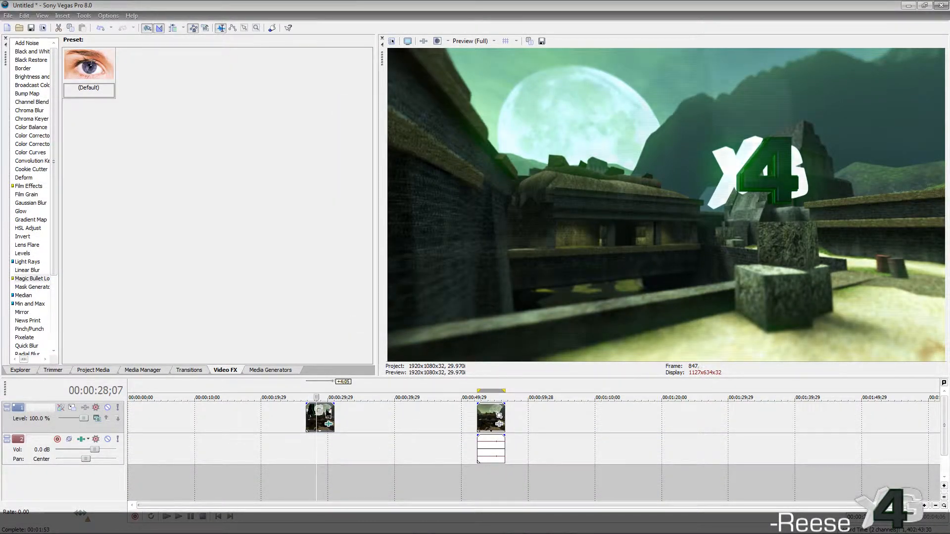
click(325, 413)
drag(306, 391, 331, 391)
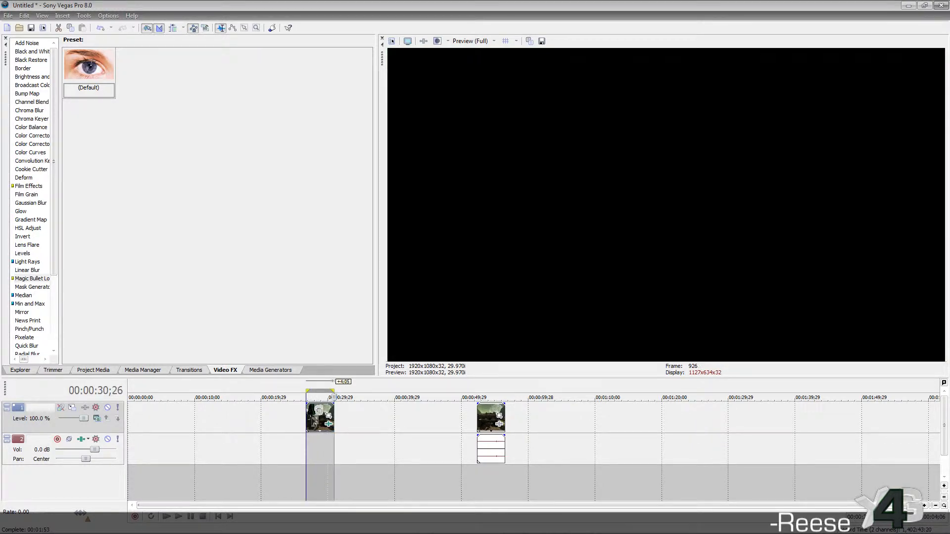
click(312, 417)
click(327, 408)
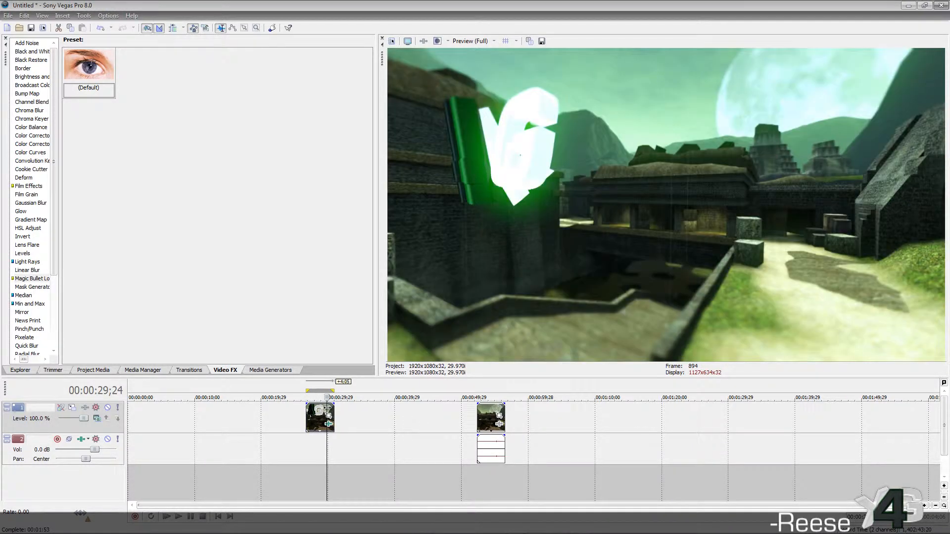